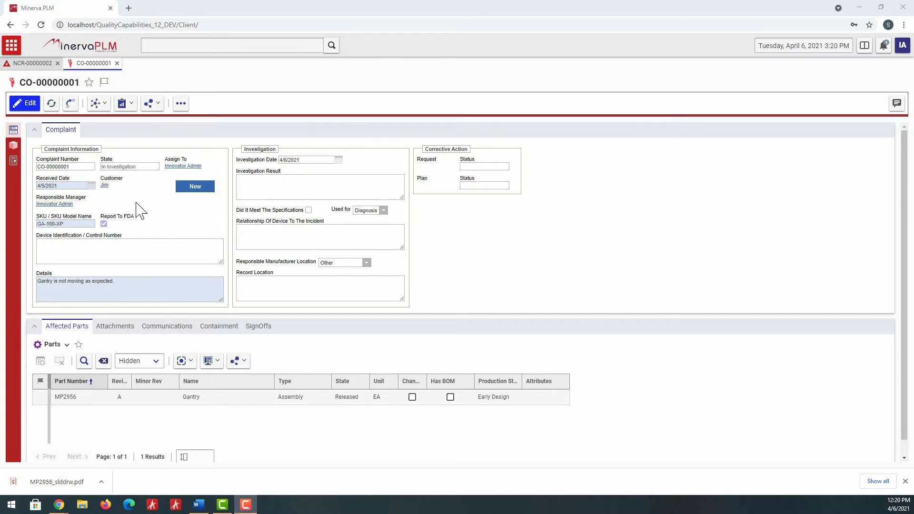
# Step: Open the communication record linked to complaint CO-00000001 to read the customer's message, and close the record
pyautogui.moveTo(114, 188)
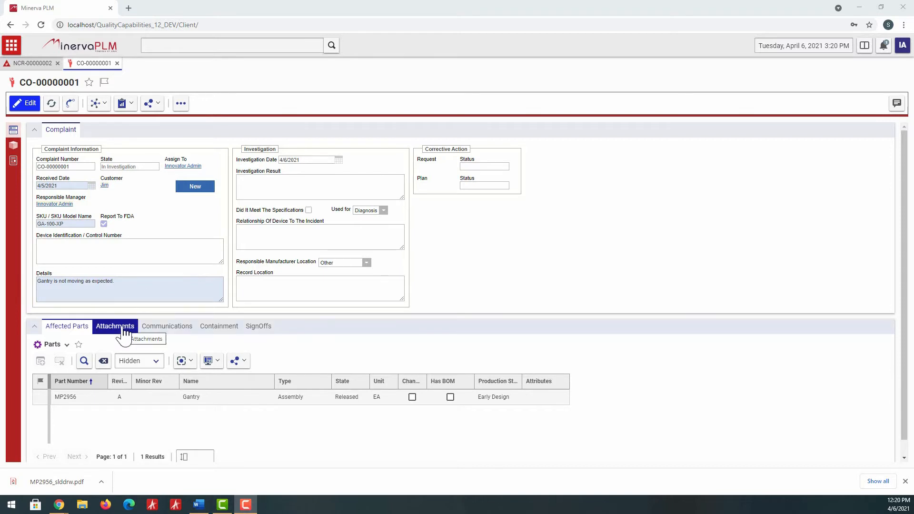
pyautogui.click(162, 327)
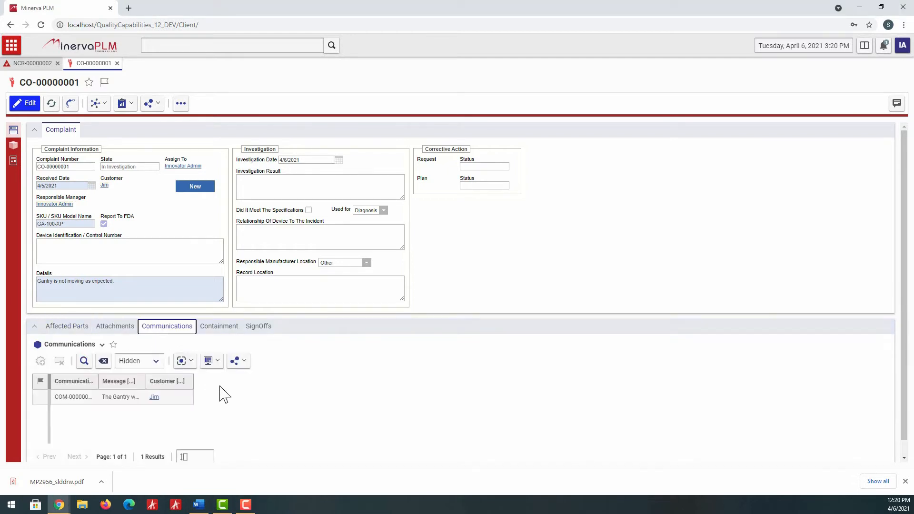
pyautogui.doubleClick(121, 398)
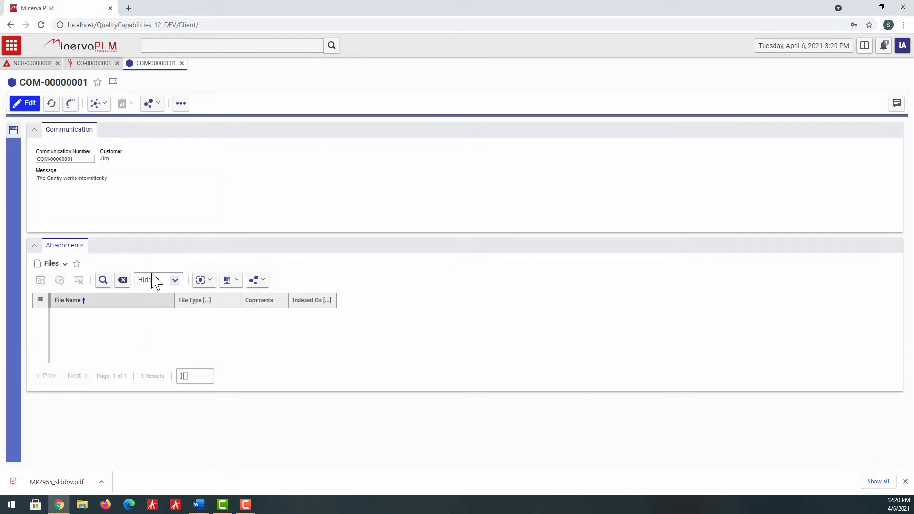
pyautogui.click(182, 64)
pyautogui.click(590, 173)
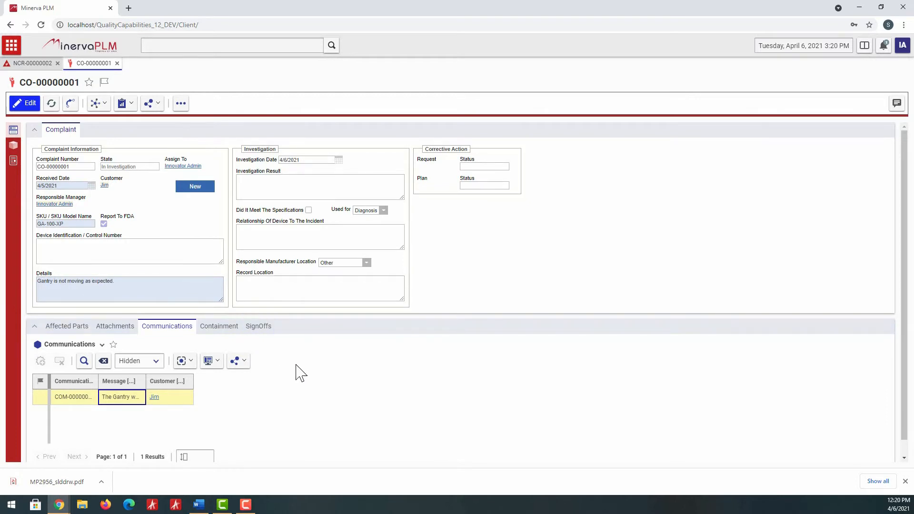
# Step: Switch to NCR-00000002 and review its affected parts, attached files and containment notices
pyautogui.click(33, 62)
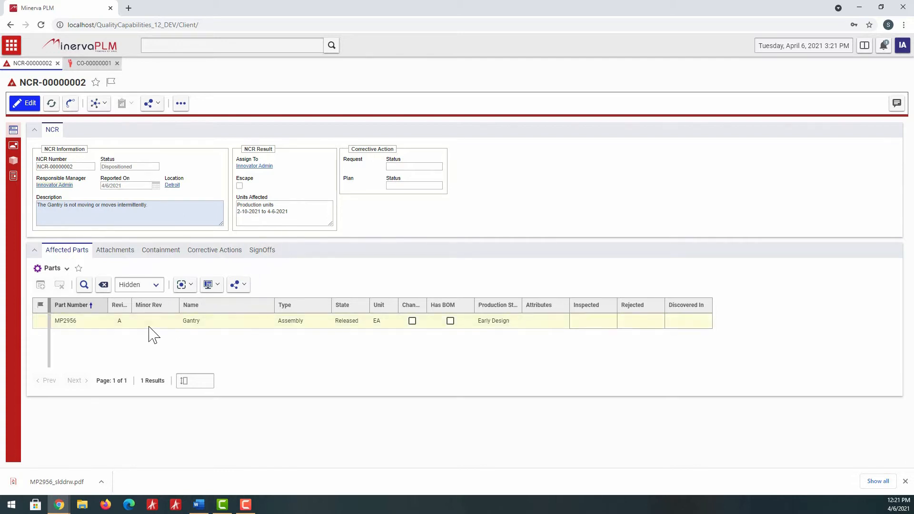
pyautogui.click(116, 254)
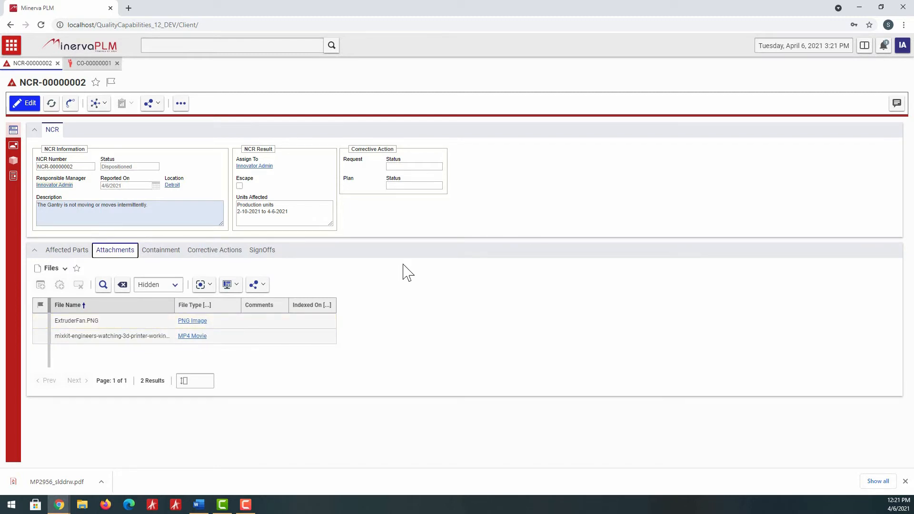
pyautogui.click(161, 250)
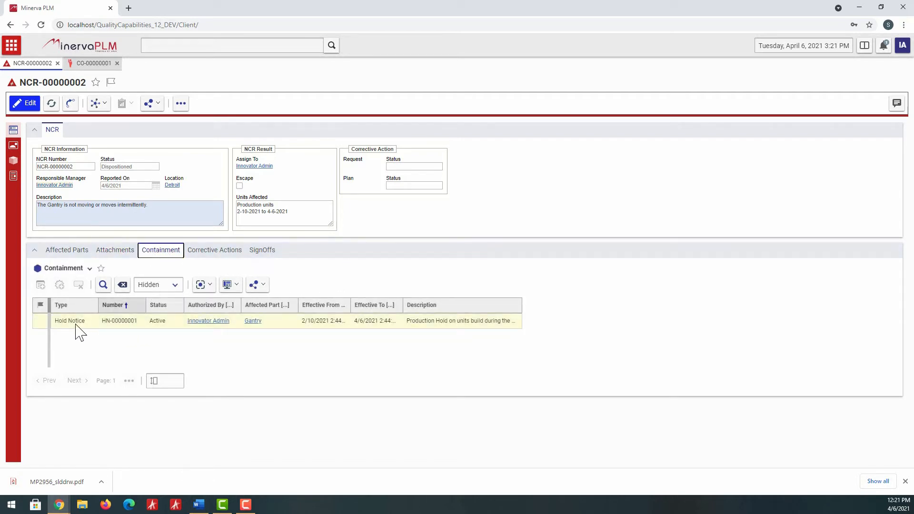
# Step: Put the NCR in edit mode and view the item types offered for a new containment notice without creating one
pyautogui.click(26, 103)
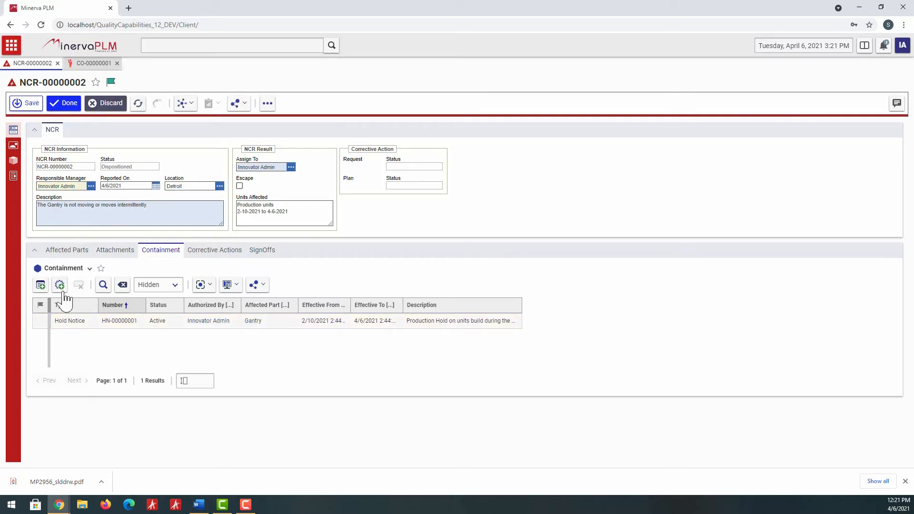
pyautogui.click(60, 285)
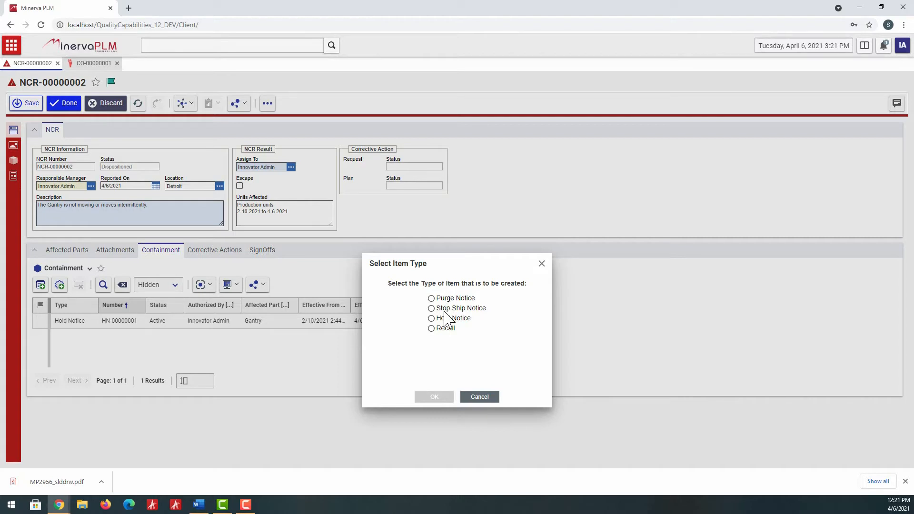
pyautogui.click(480, 398)
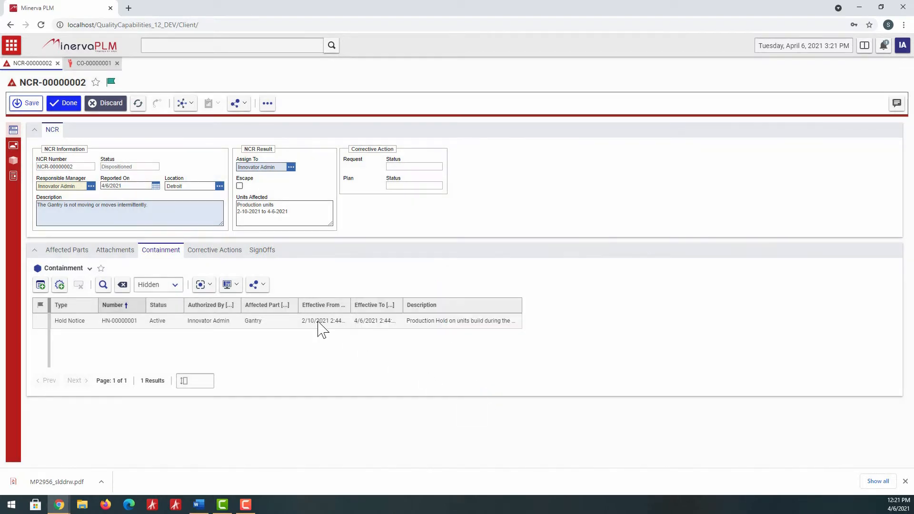
# Step: Review the NCR's corrective actions and the item types offered for a new one, without creating any
pyautogui.click(215, 259)
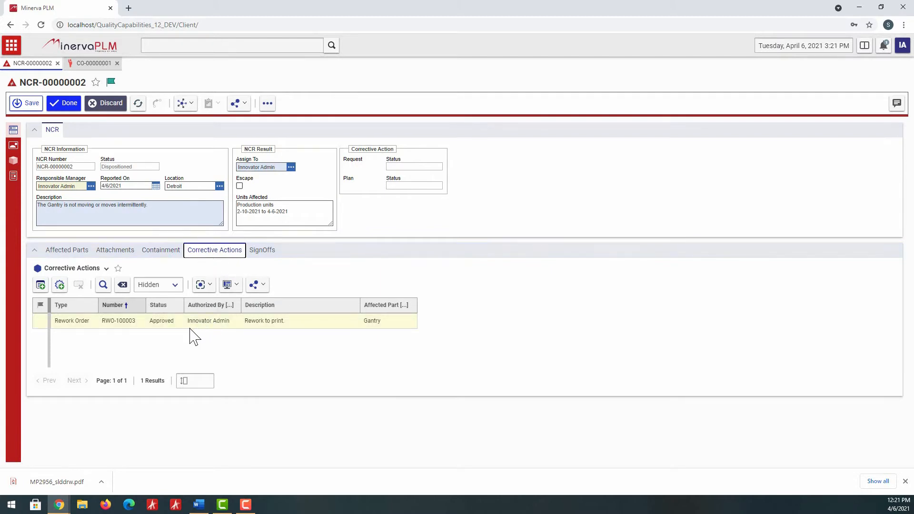
pyautogui.click(59, 285)
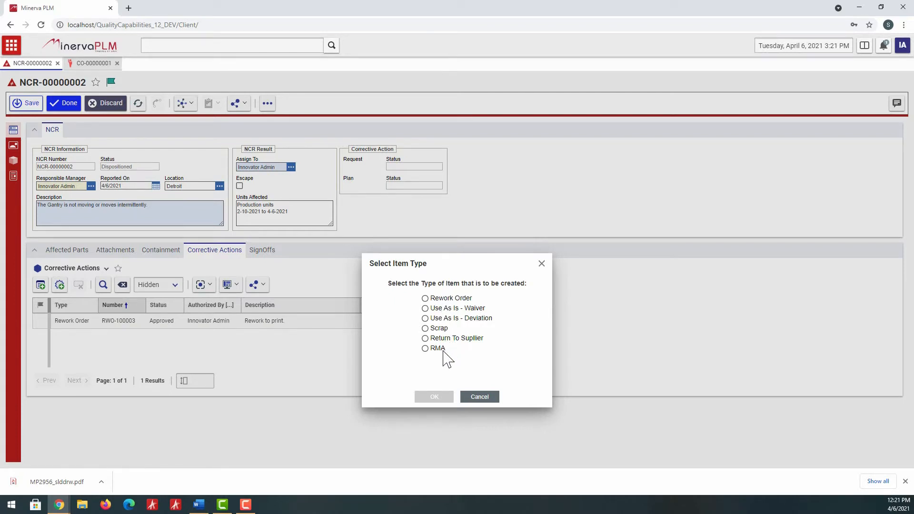
pyautogui.click(480, 399)
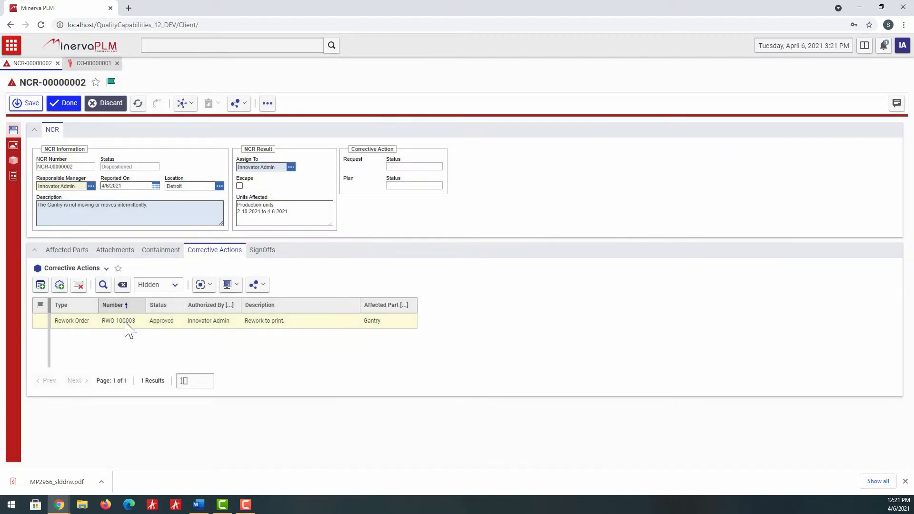
# Step: Open the NCR's rework order and its process plan PP-G100 to view the illustrated gantry rework instructions
pyautogui.rightClick(127, 320)
pyautogui.click(144, 272)
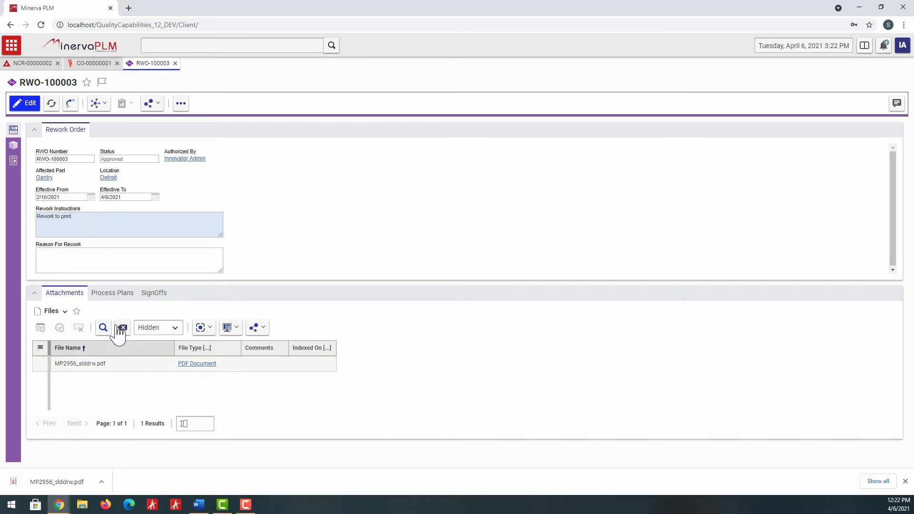
pyautogui.click(115, 297)
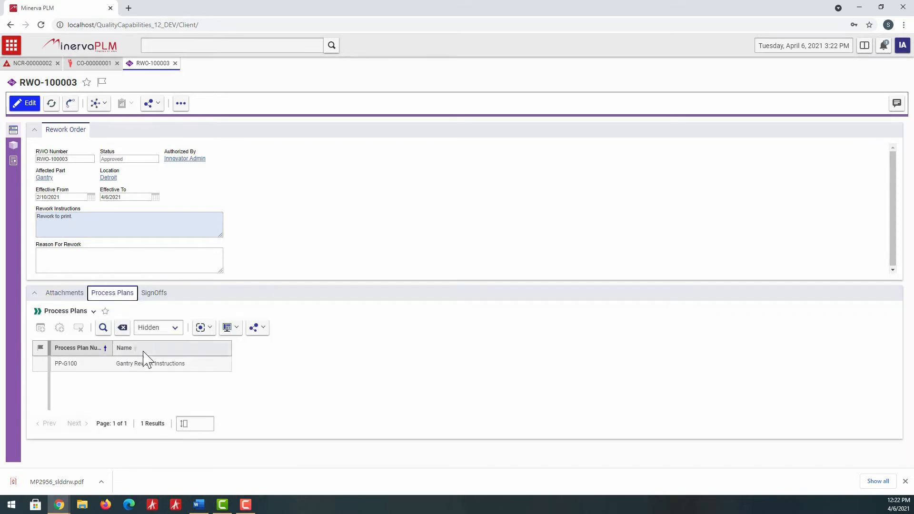
pyautogui.rightClick(102, 365)
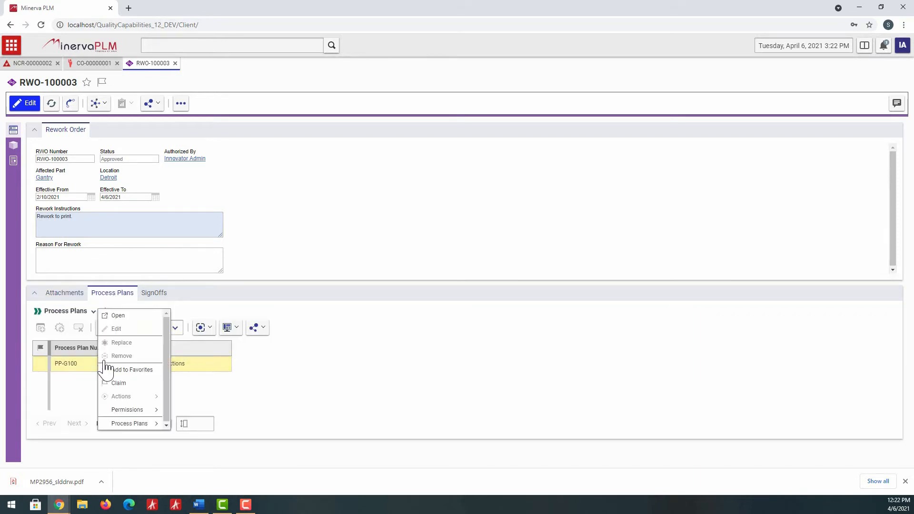
pyautogui.click(125, 316)
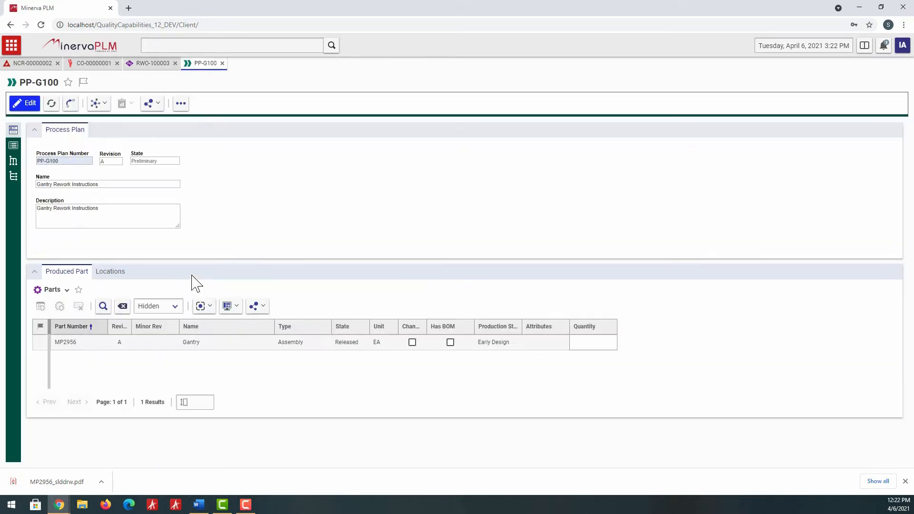
pyautogui.click(13, 148)
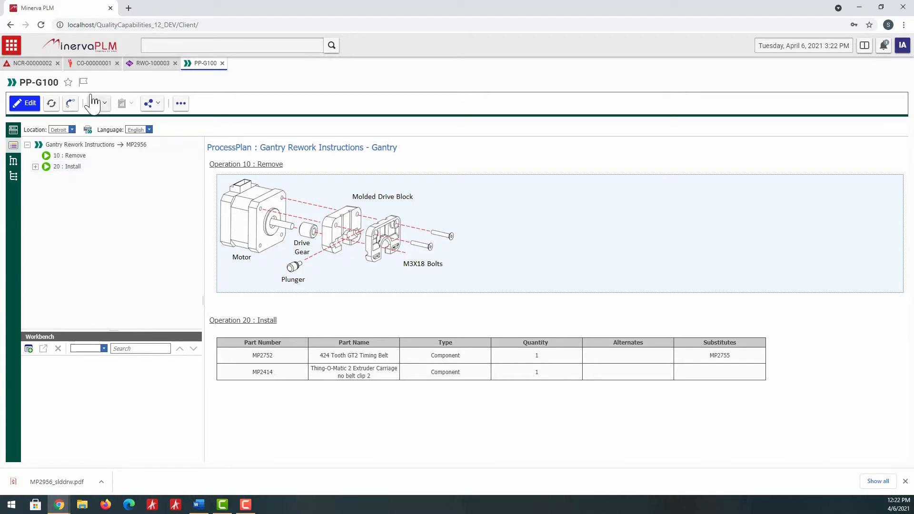
# Step: Return to NCR-00000002, check its sign-offs and add the NCR to a newly created Corrective Action Request
pyautogui.click(37, 67)
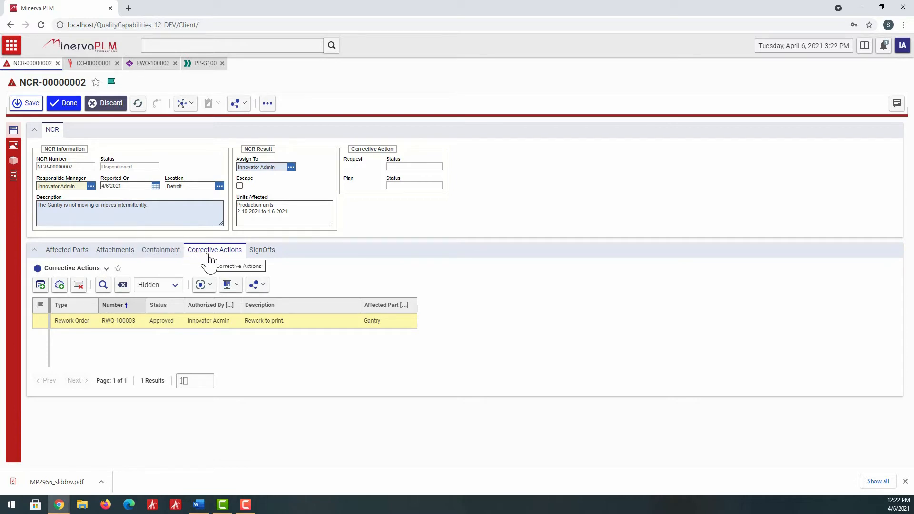
pyautogui.click(261, 256)
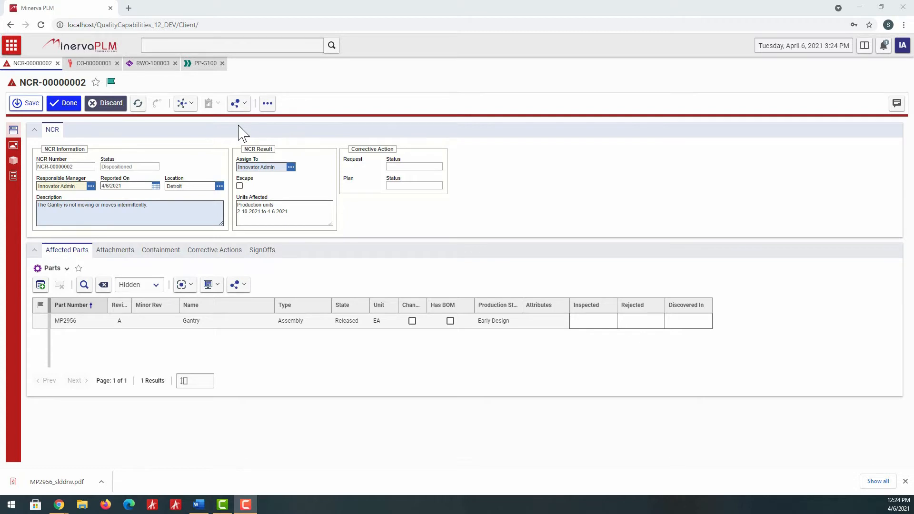
pyautogui.click(269, 104)
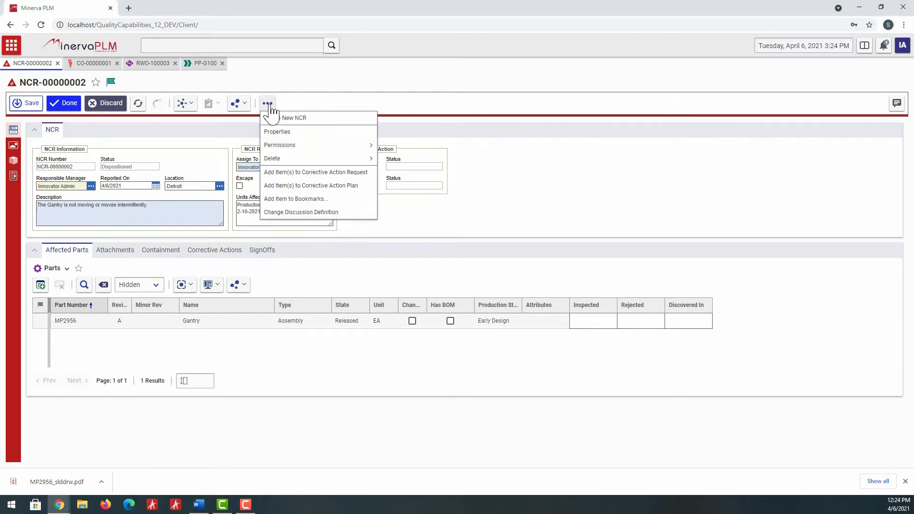
pyautogui.click(295, 173)
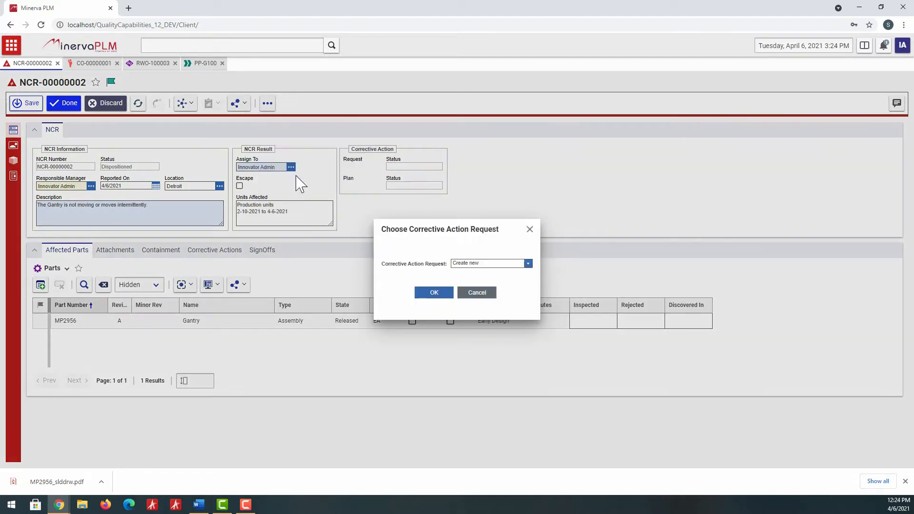
pyautogui.click(433, 294)
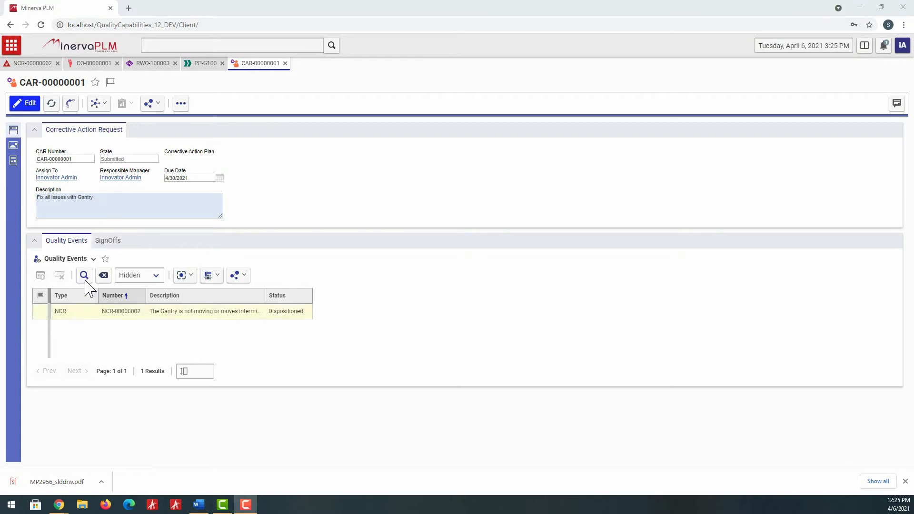
# Step: Complete the Submit CAR sign-off of the Corrective Action Request with the vote Send for Approval
pyautogui.click(108, 240)
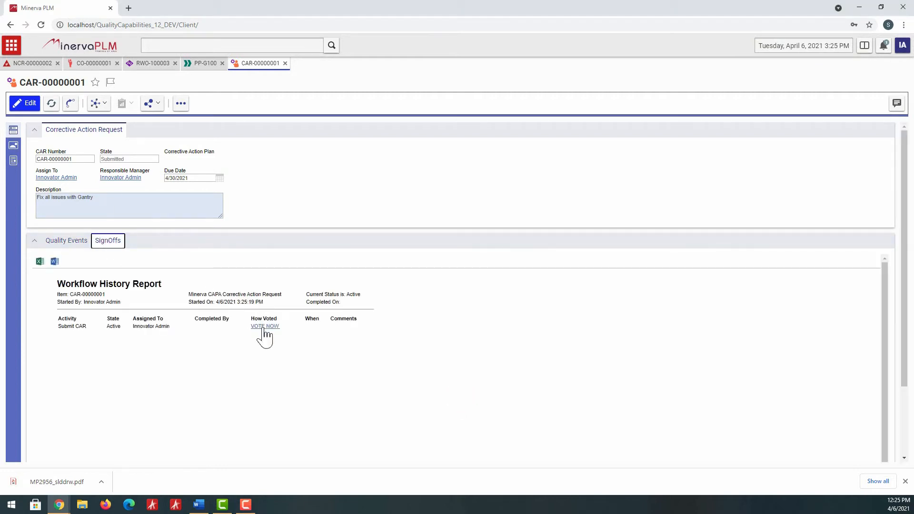
pyautogui.click(264, 327)
pyautogui.click(393, 310)
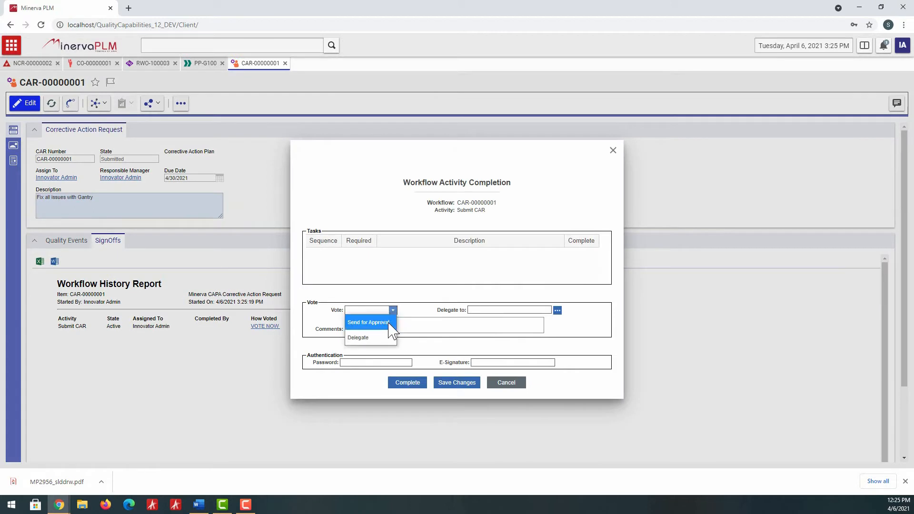
pyautogui.click(388, 324)
pyautogui.click(406, 384)
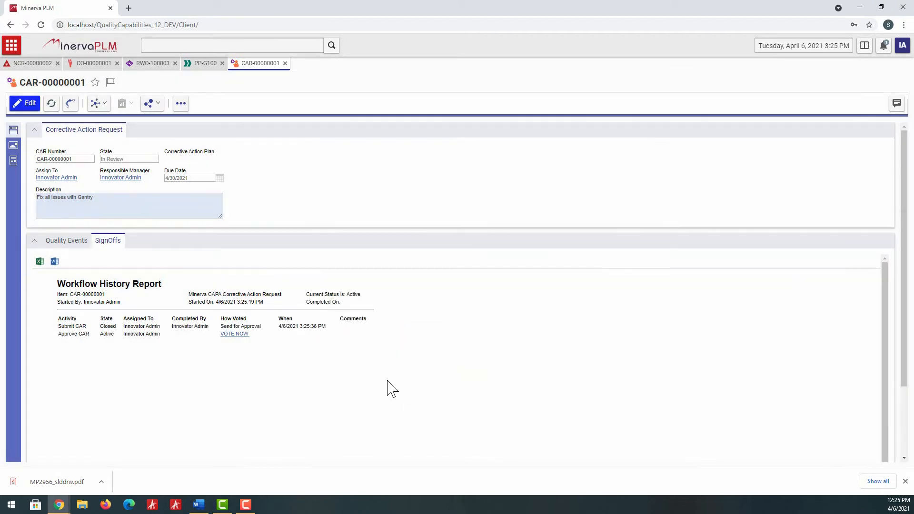
# Step: Cast the vote Approve on the Approve CAR sign-off of the Corrective Action Request
pyautogui.click(241, 334)
pyautogui.click(372, 311)
pyautogui.click(370, 326)
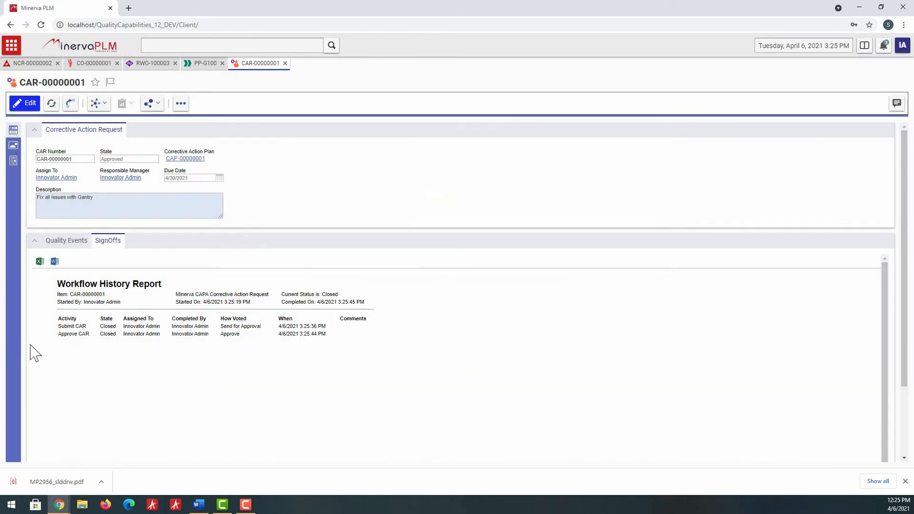
# Step: Open the Corrective Action Plan linked to the request and review its quality events, containment, corrective actions and analysis
pyautogui.click(194, 162)
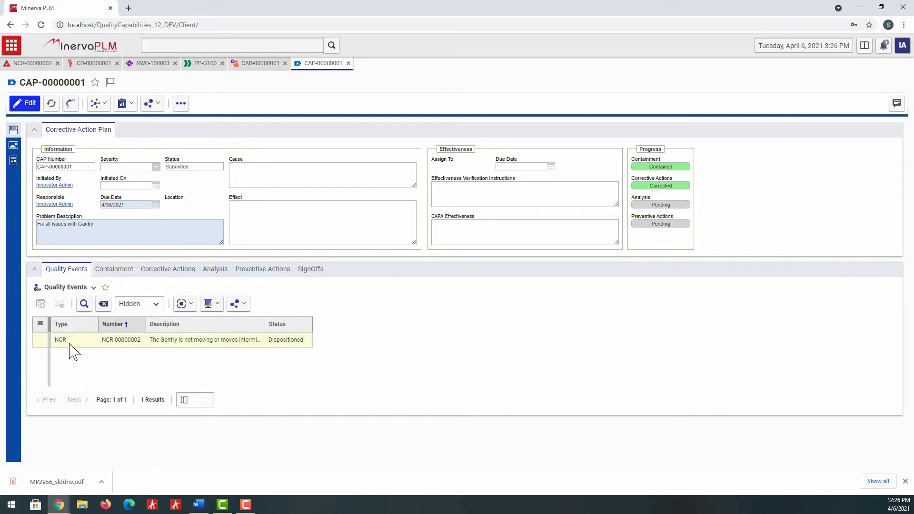
pyautogui.click(109, 282)
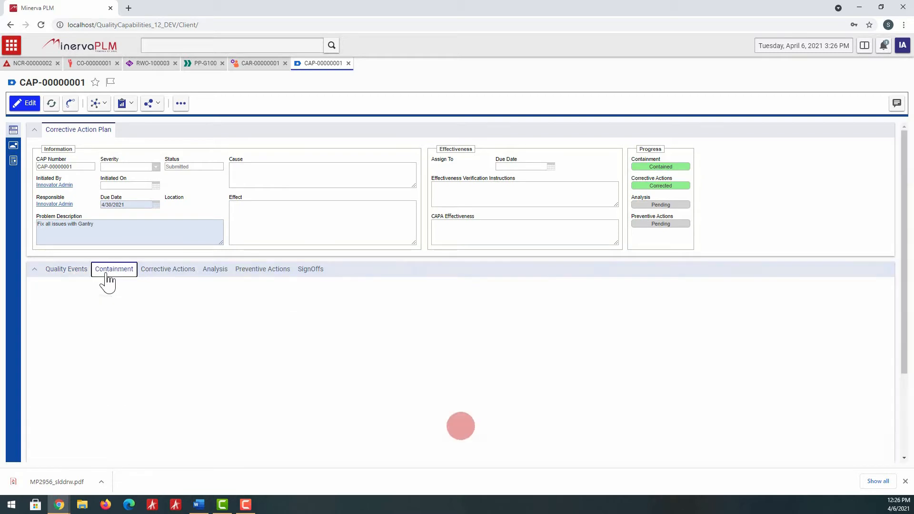
pyautogui.click(165, 271)
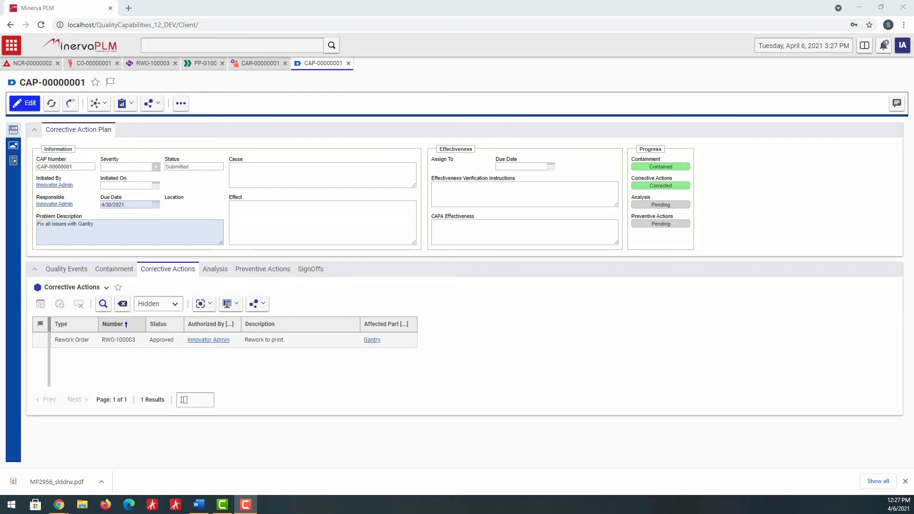
pyautogui.click(215, 269)
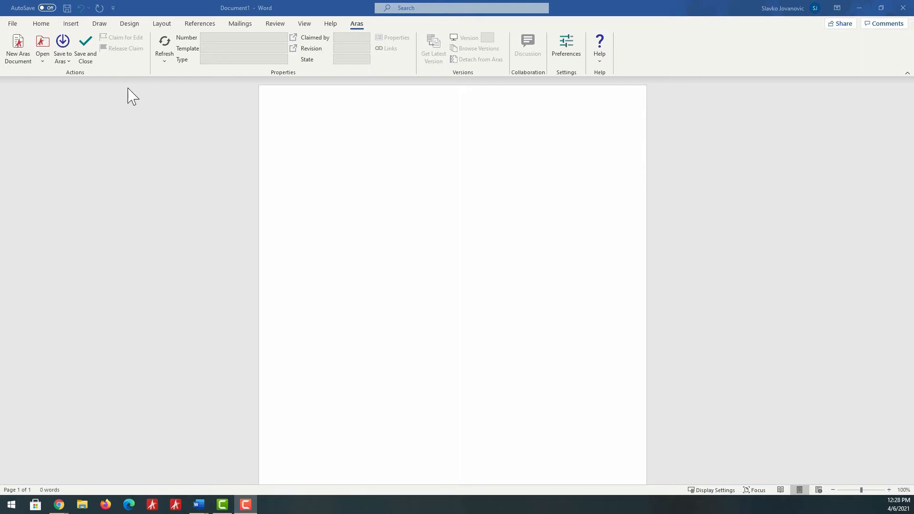
# Step: Start a new Aras document of type Five Whys based on the approved Five Whys Template
pyautogui.click(18, 48)
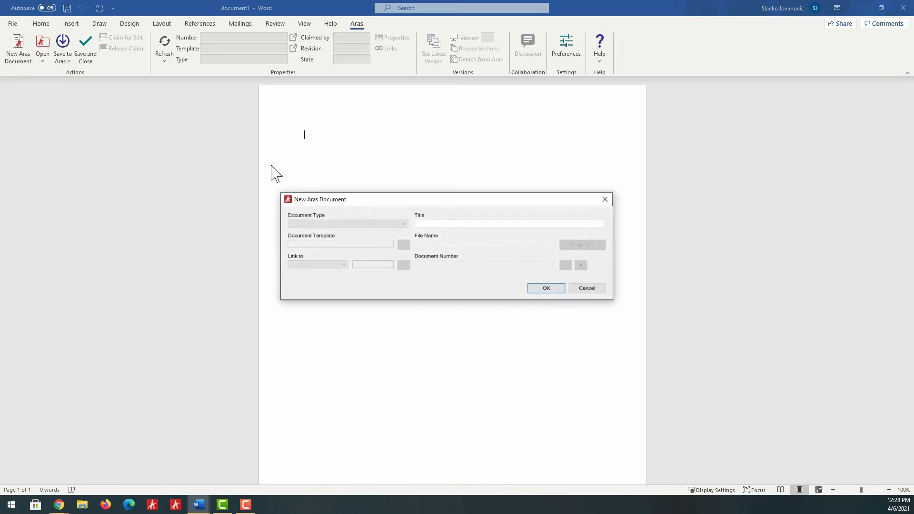
pyautogui.click(403, 225)
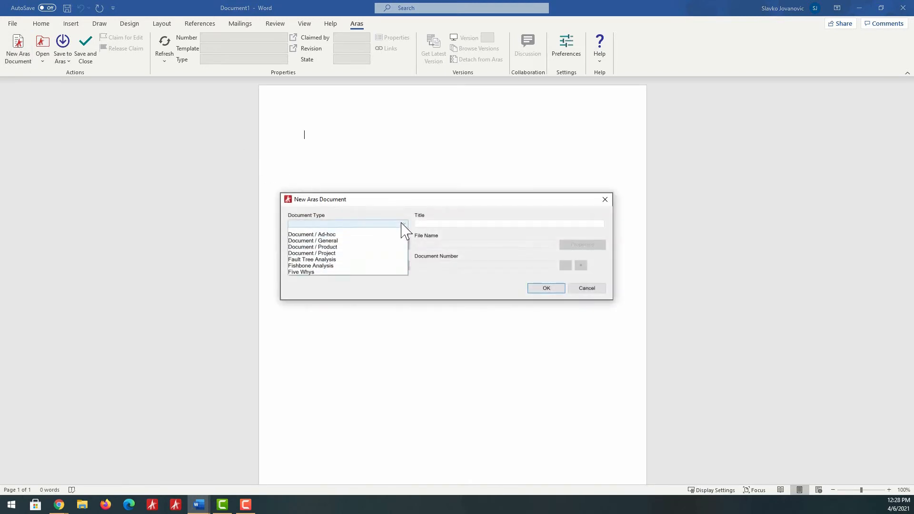
pyautogui.click(355, 276)
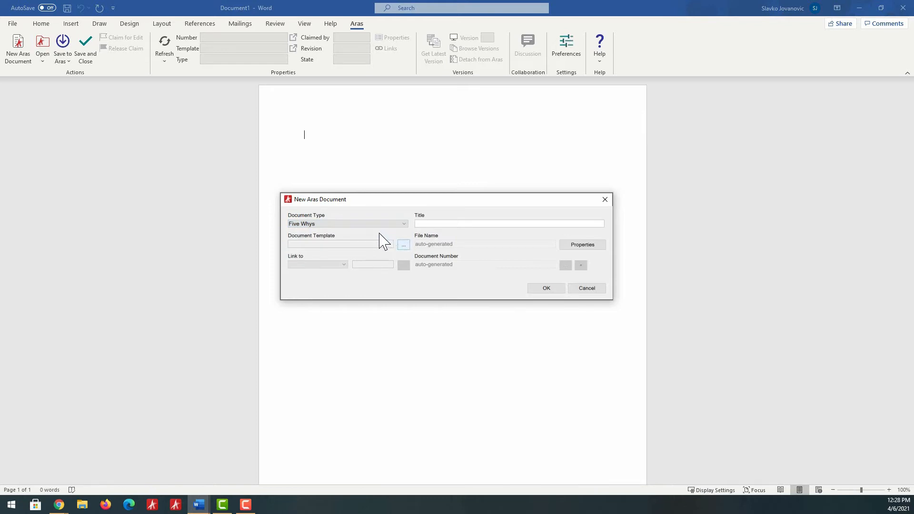
pyautogui.click(403, 245)
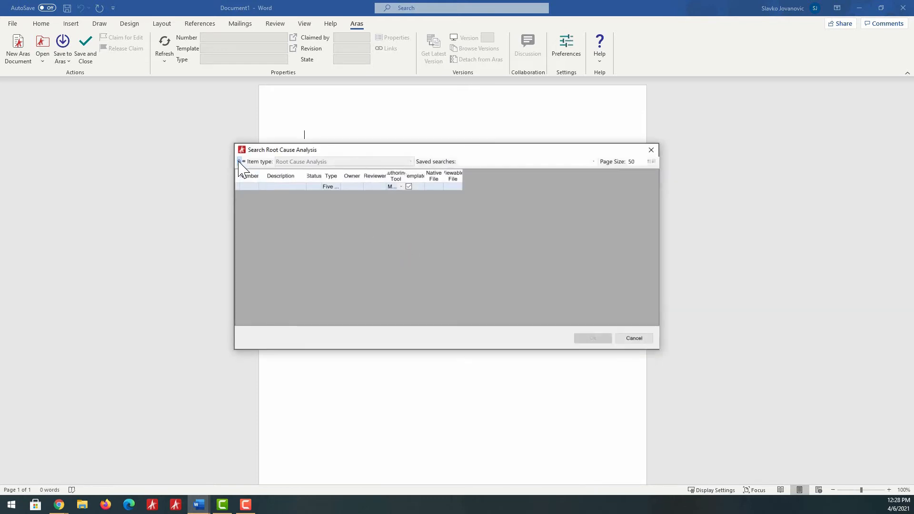
pyautogui.click(239, 162)
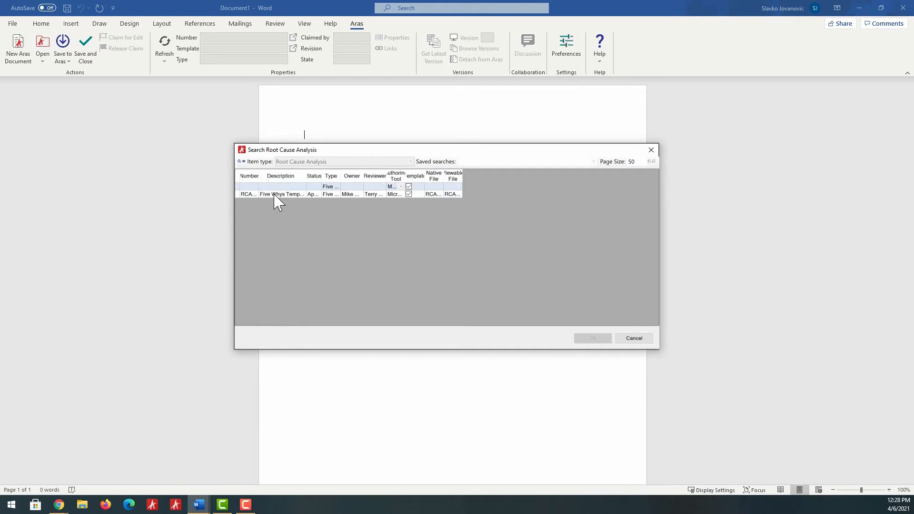
pyautogui.click(274, 195)
pyautogui.click(600, 339)
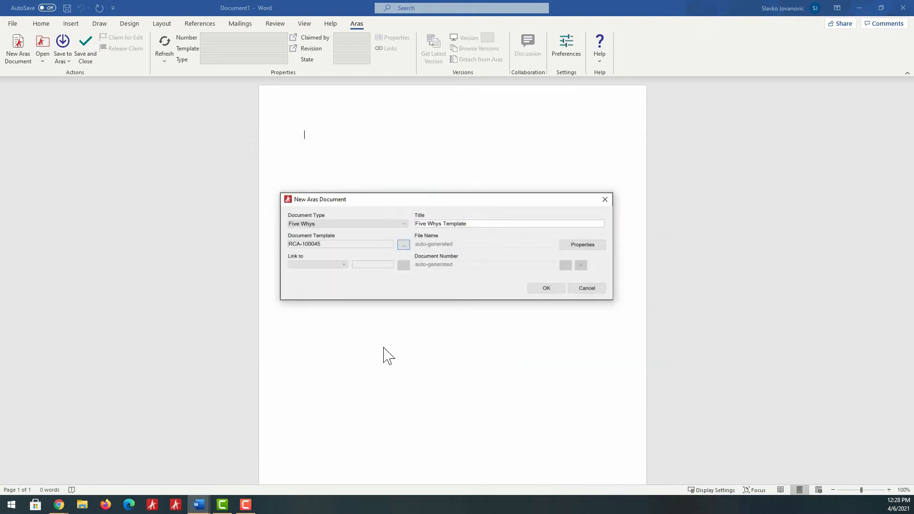
# Step: Link the document to the gantry Corrective Action Plan through CAP (Root Cause Analysis) and create it, replacing the existing RCA-100001.docx
pyautogui.click(344, 265)
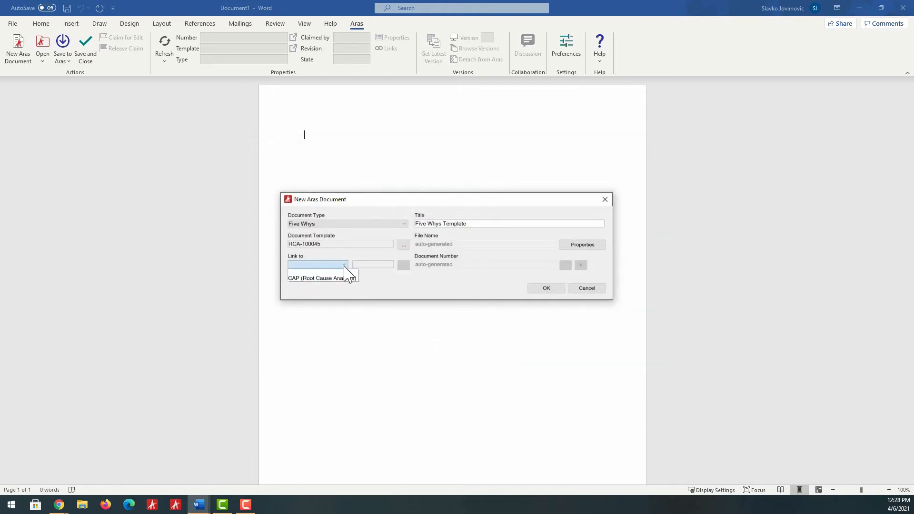
pyautogui.click(336, 279)
pyautogui.click(404, 266)
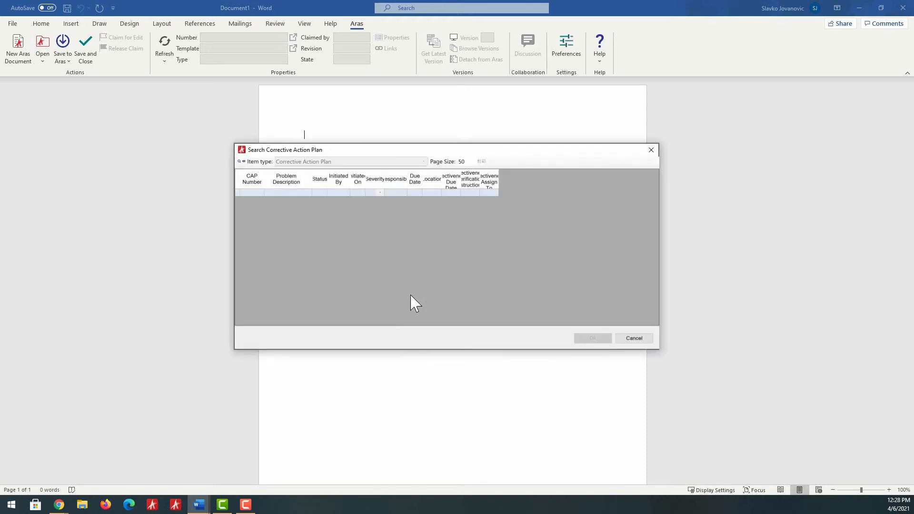
pyautogui.click(239, 161)
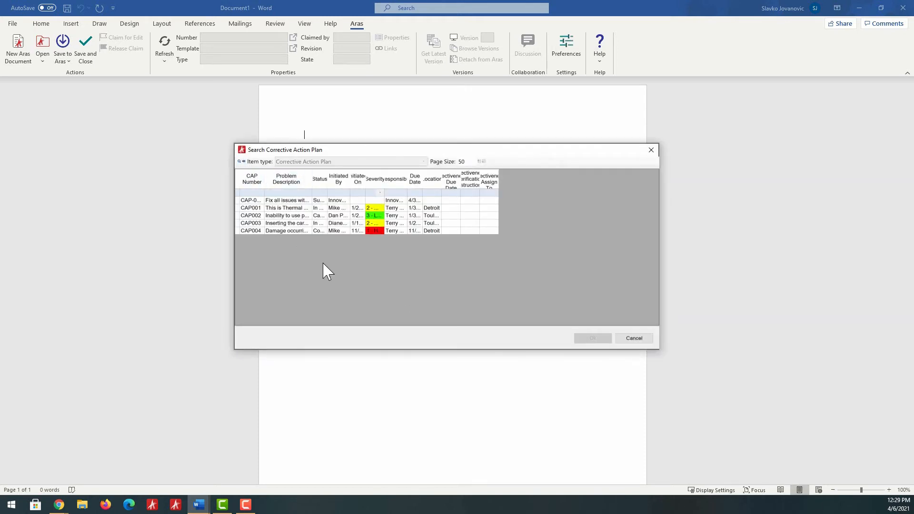
pyautogui.click(296, 200)
pyautogui.click(593, 338)
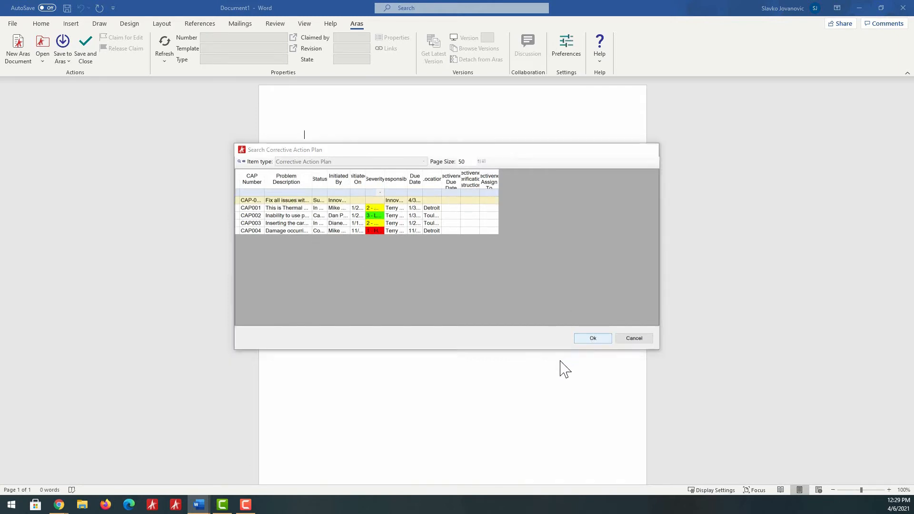
pyautogui.click(549, 289)
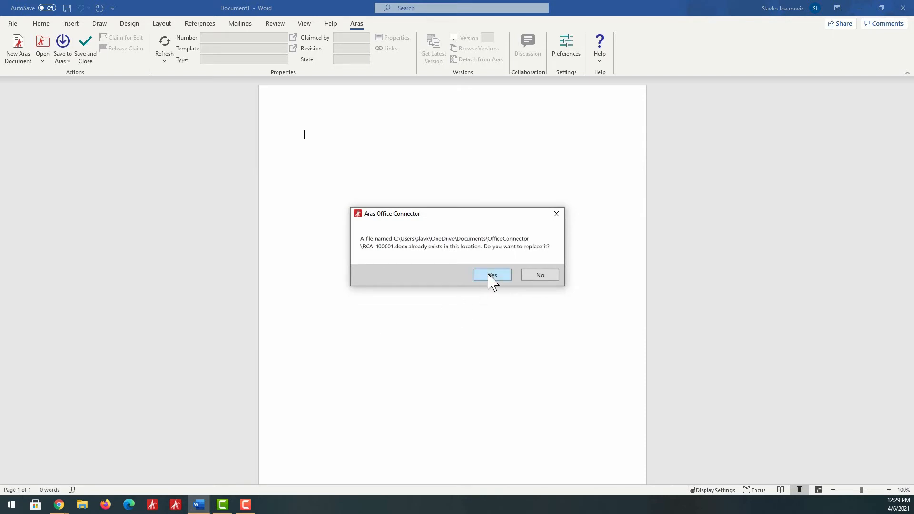
pyautogui.click(491, 276)
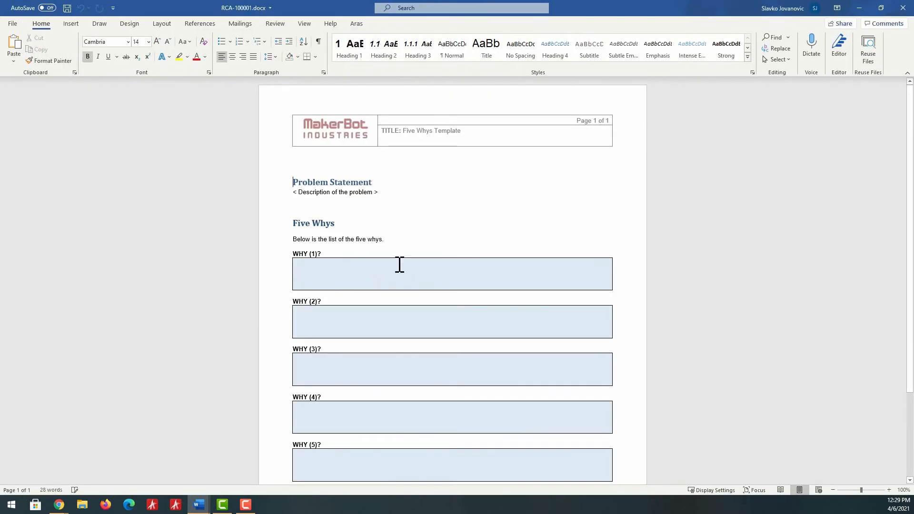
# Step: Review the gantry problem statement and five whys in RCA-100001.docx, and save and close it to Aras with its claim released
pyautogui.scroll(-1, 388, 269)
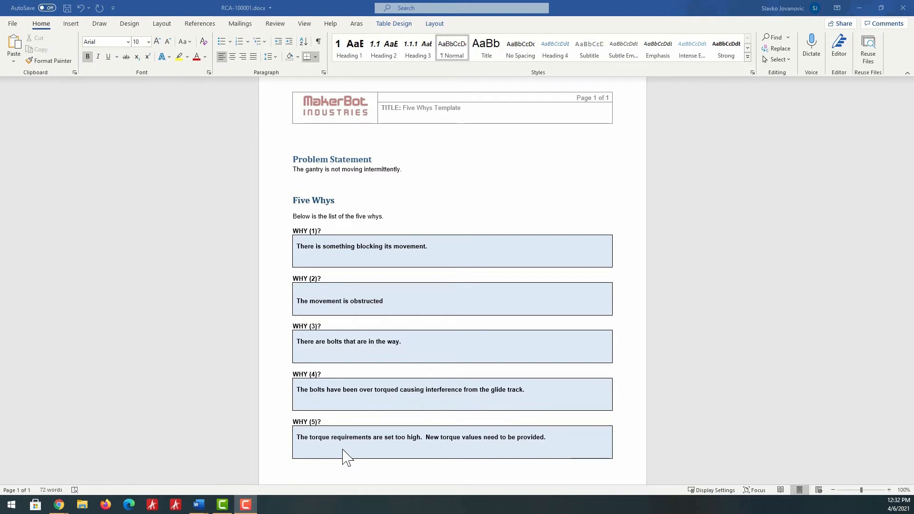
pyautogui.scroll(-1, 371, 391)
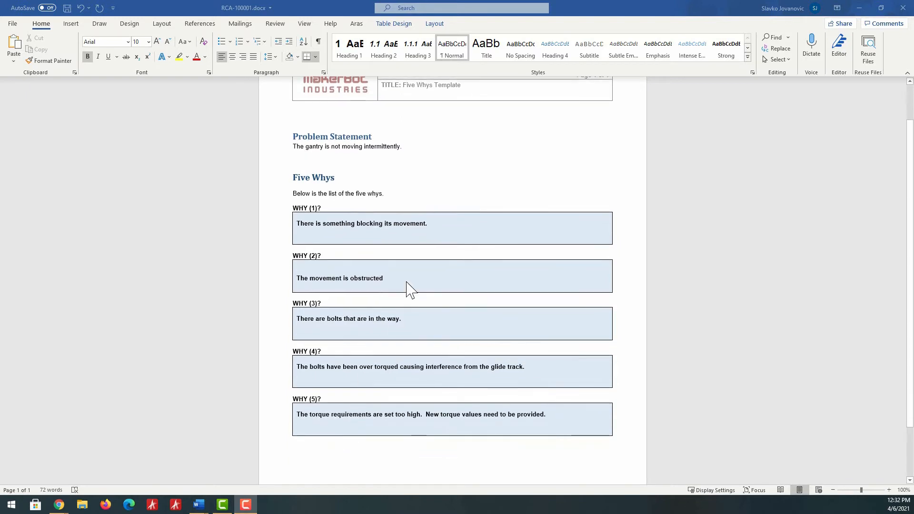
pyautogui.scroll(2, 400, 248)
pyautogui.click(356, 23)
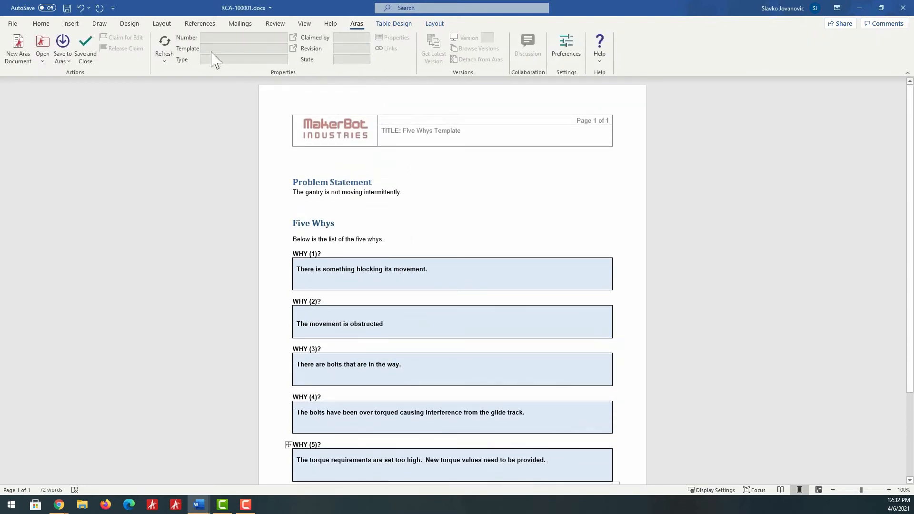
pyautogui.click(87, 54)
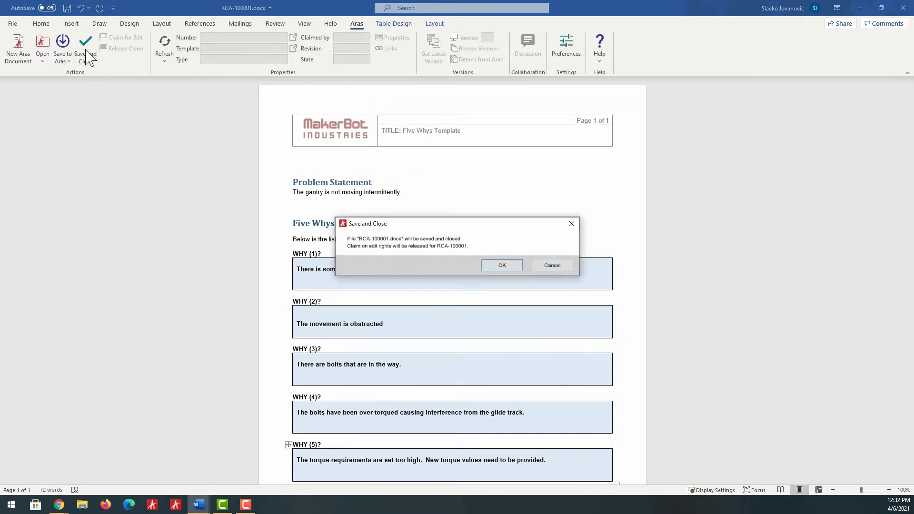
pyautogui.click(501, 266)
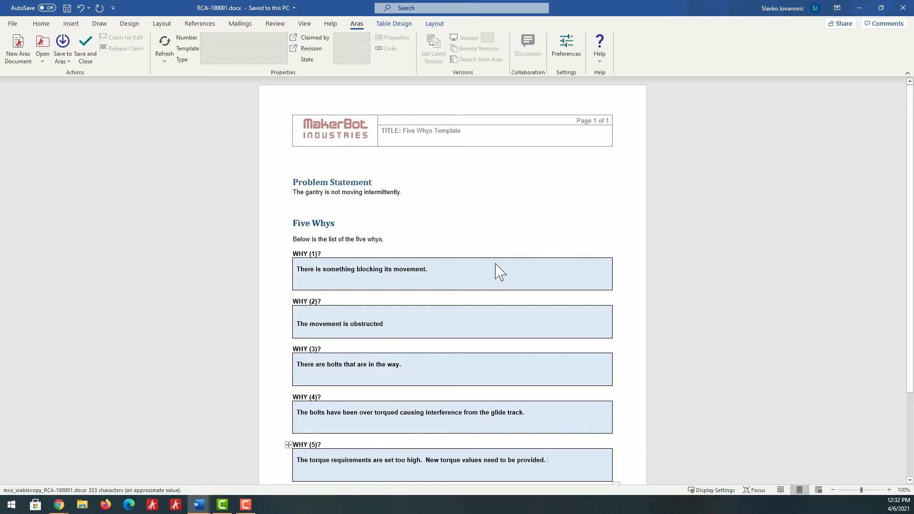
# Step: Switch to MinervaPLM, refresh CAP-00000001 and open root cause analysis RCA-100001 from its analyses
pyautogui.click(136, 447)
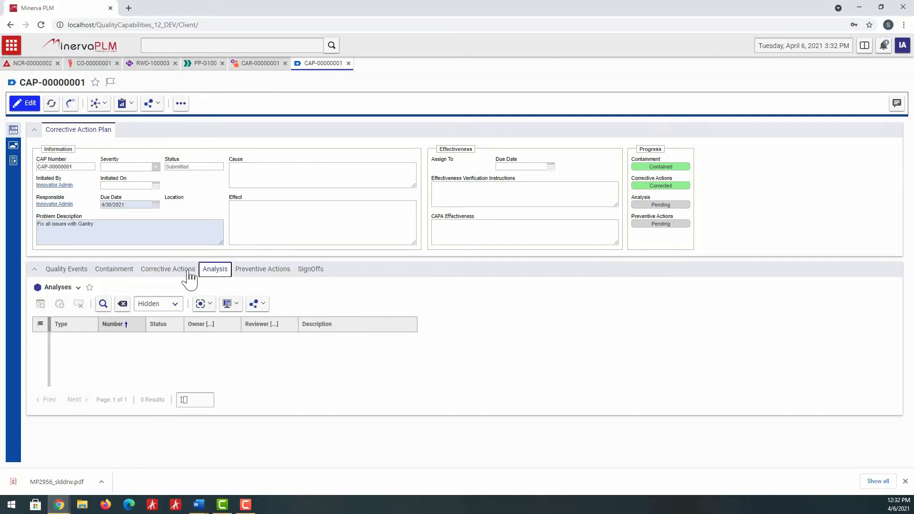
pyautogui.click(66, 271)
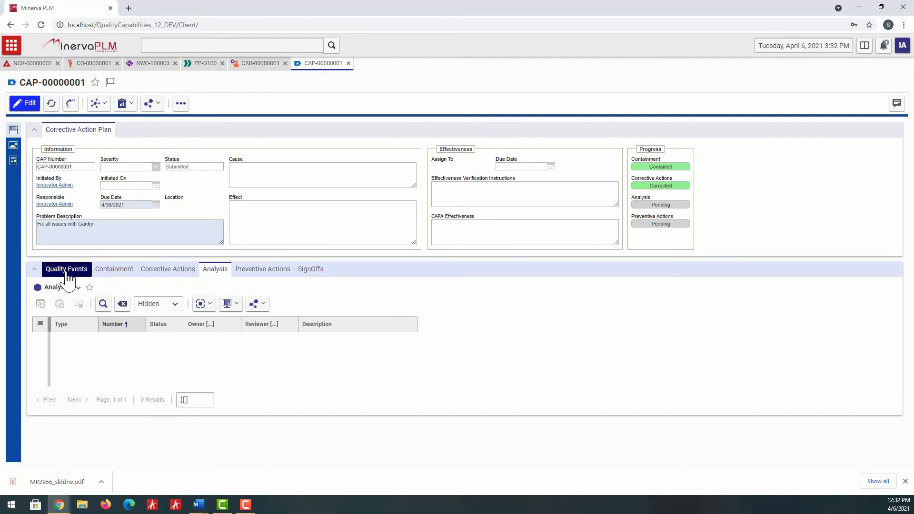
pyautogui.click(53, 104)
pyautogui.click(215, 270)
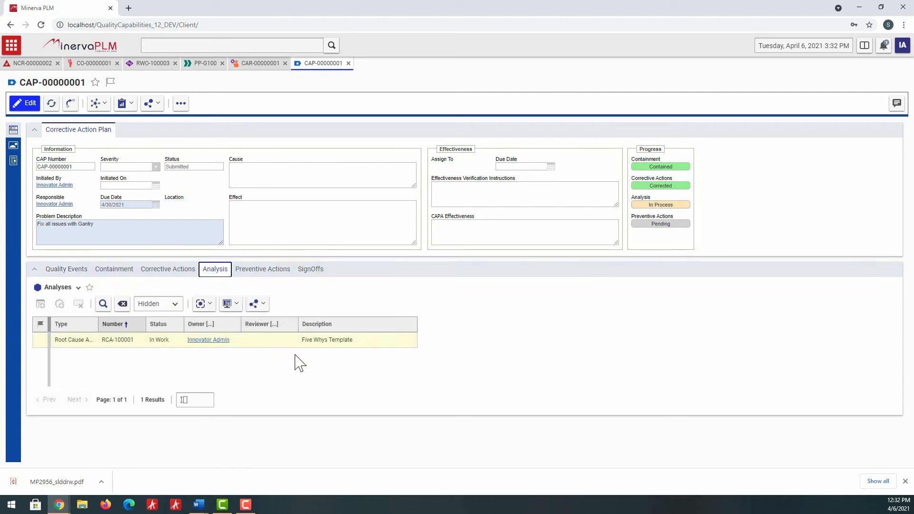
pyautogui.doubleClick(76, 341)
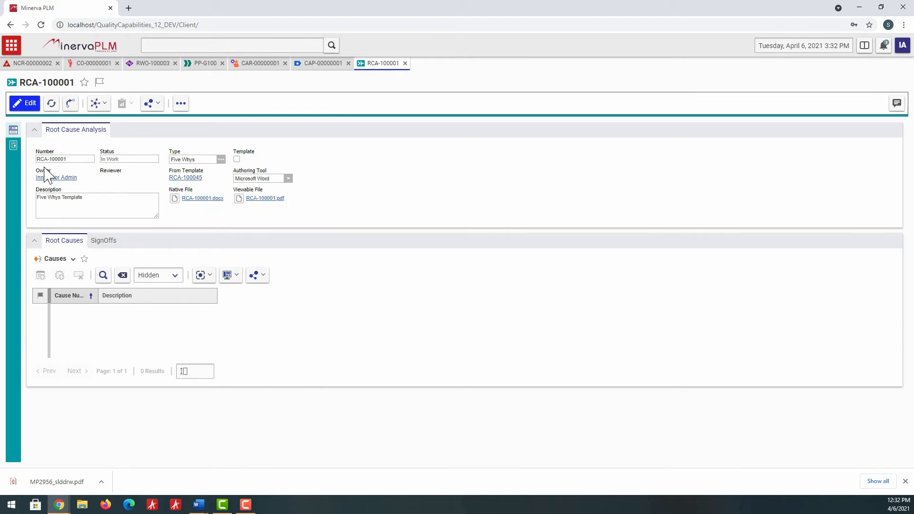
# Step: Display the viewable file of RCA-100001 and read through its problem statement and whys
pyautogui.click(15, 146)
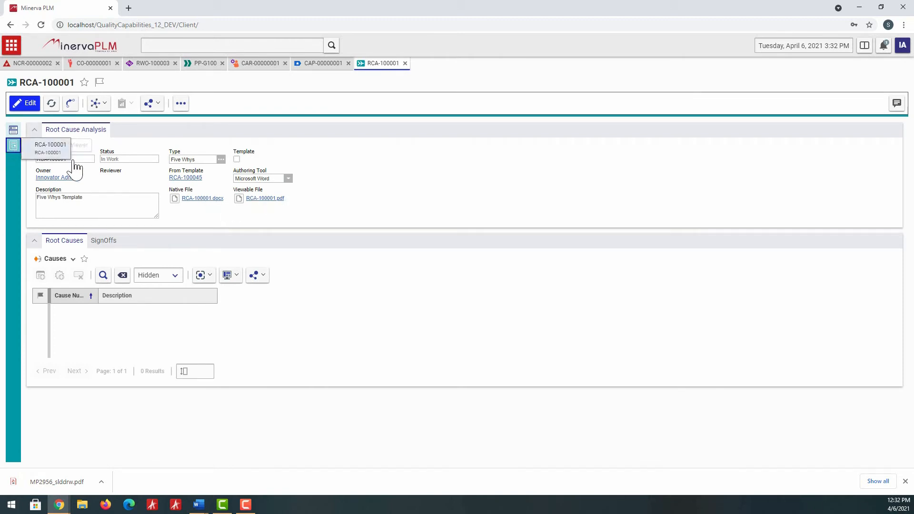
pyautogui.click(48, 150)
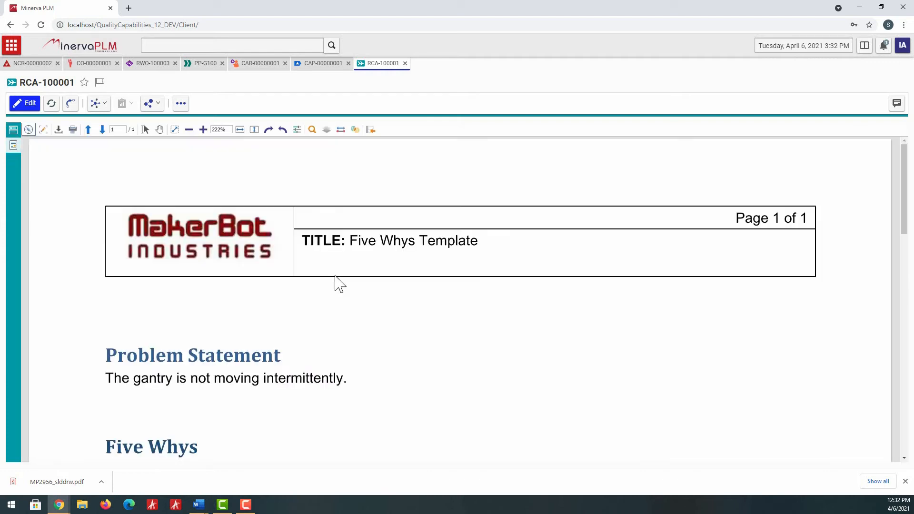
pyautogui.scroll(-3, 337, 279)
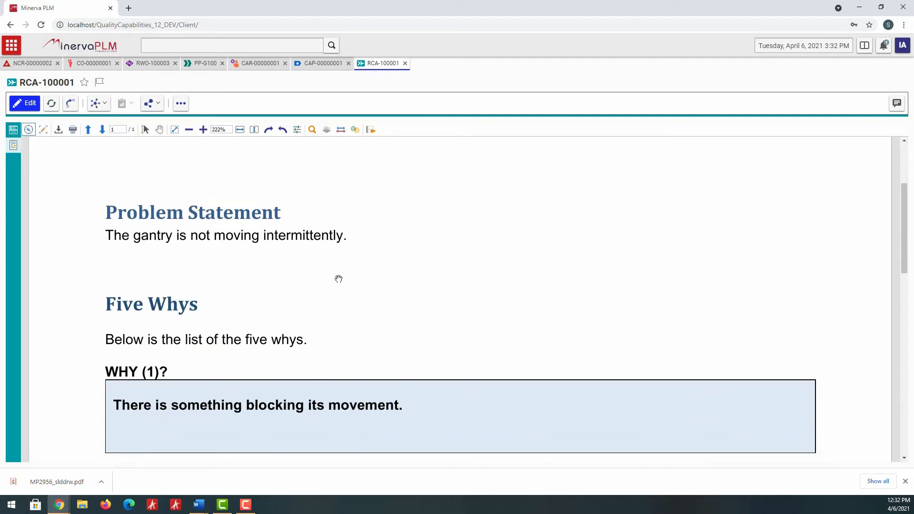
pyautogui.scroll(-2, 338, 279)
pyautogui.scroll(-3, 339, 279)
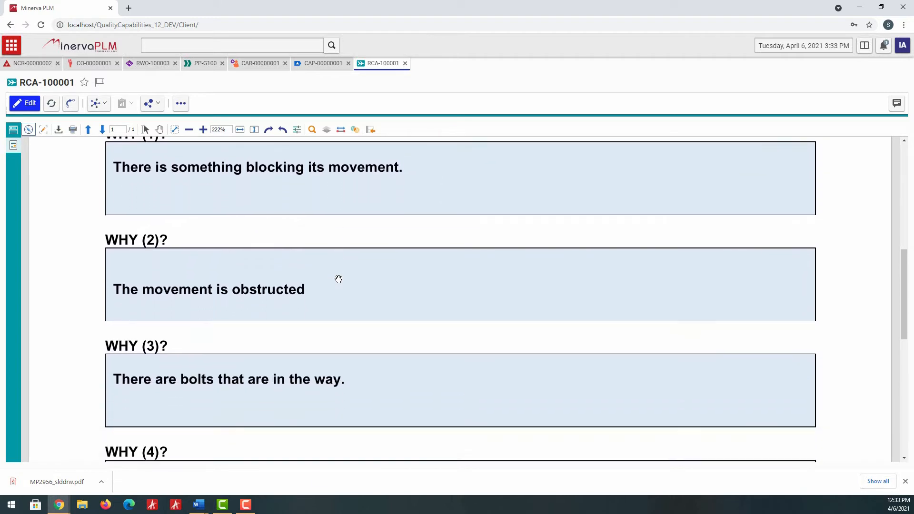
pyautogui.scroll(-1, 338, 279)
pyautogui.scroll(2, 339, 279)
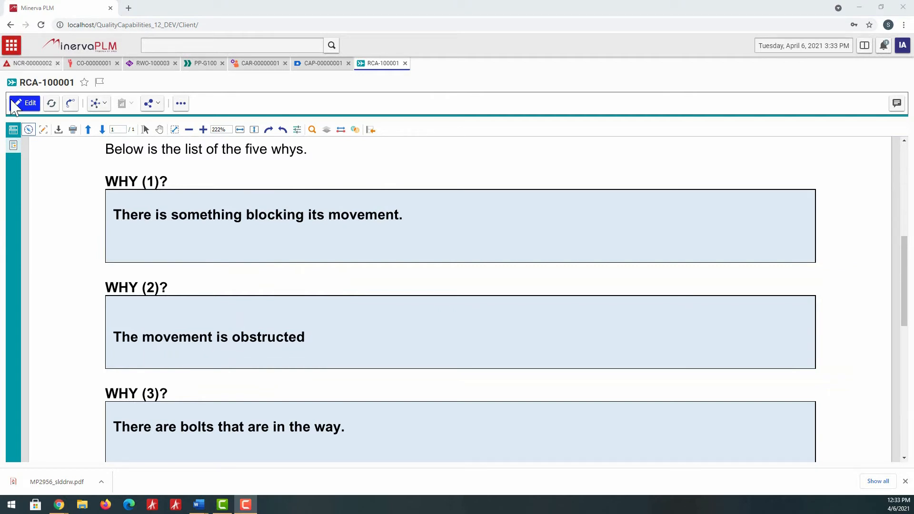
# Step: Add a new root cause to RCA-100001 with the description "Torque is too tight", save it and close the cause
pyautogui.click(13, 130)
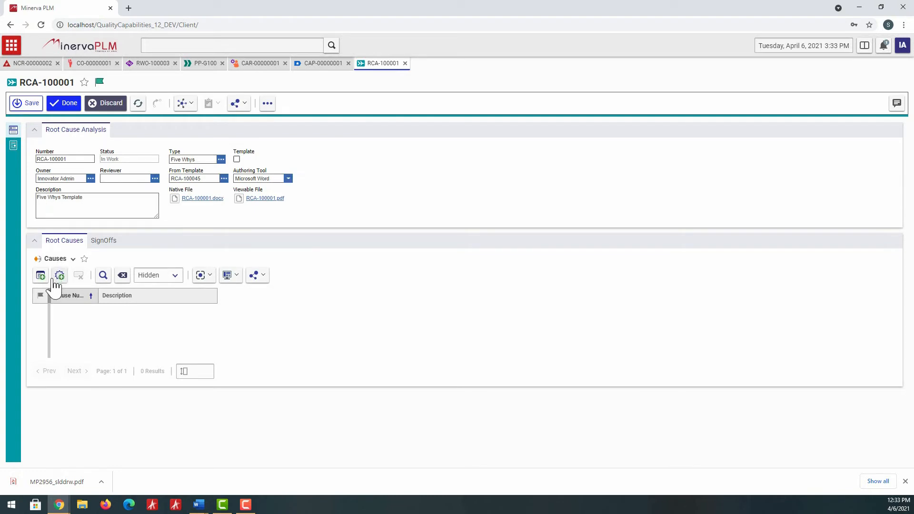
pyautogui.click(60, 276)
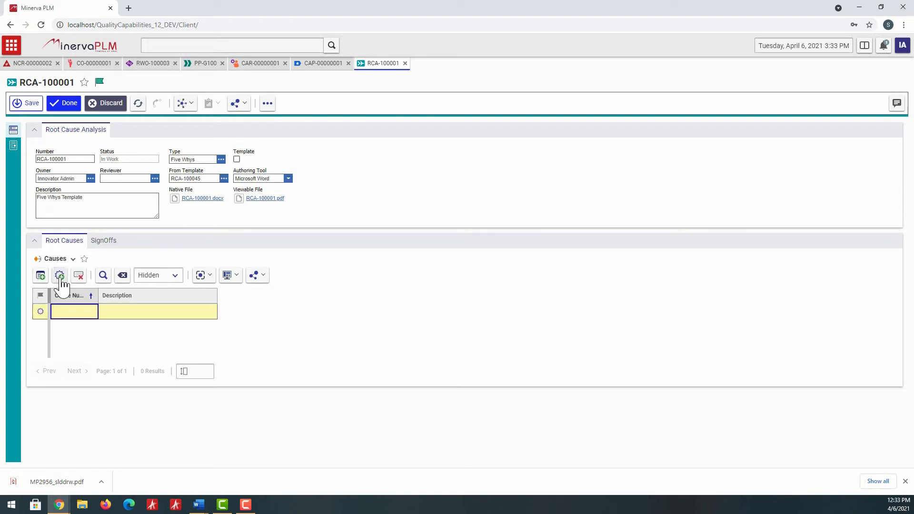
pyautogui.rightClick(112, 318)
pyautogui.click(120, 288)
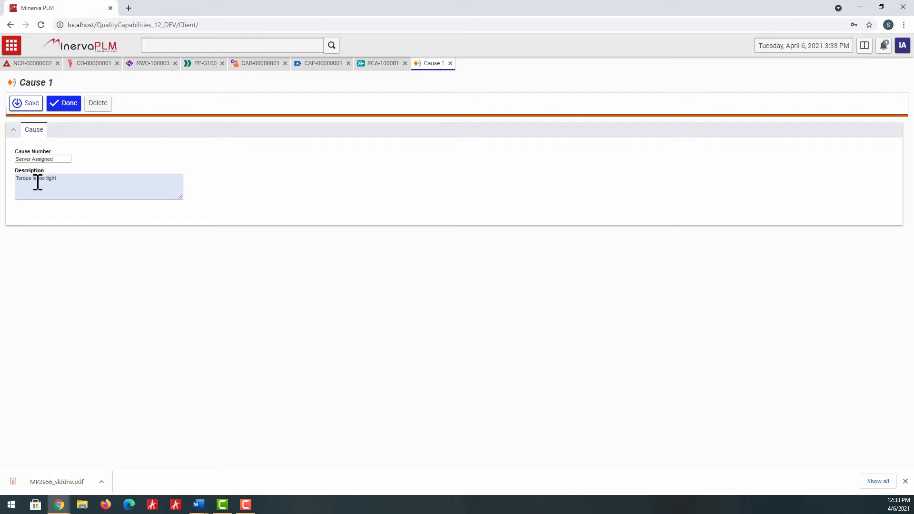
pyautogui.click(70, 105)
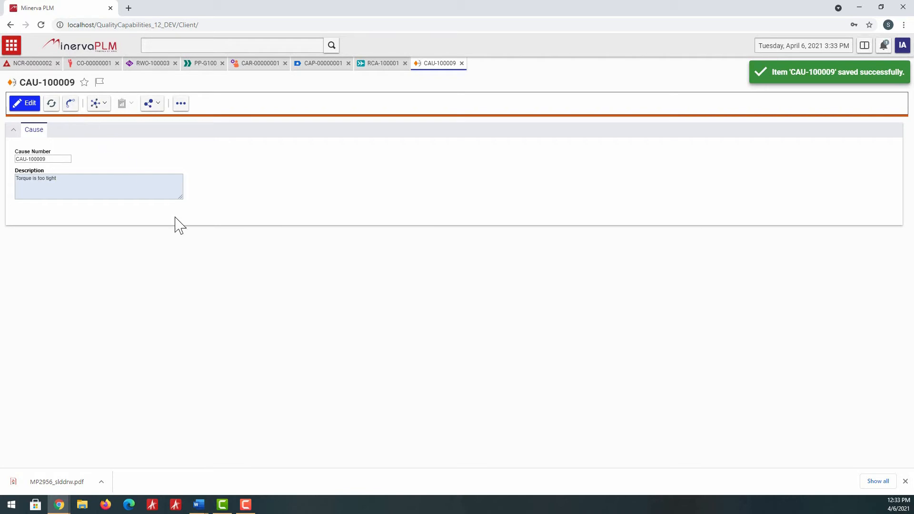
pyautogui.click(25, 106)
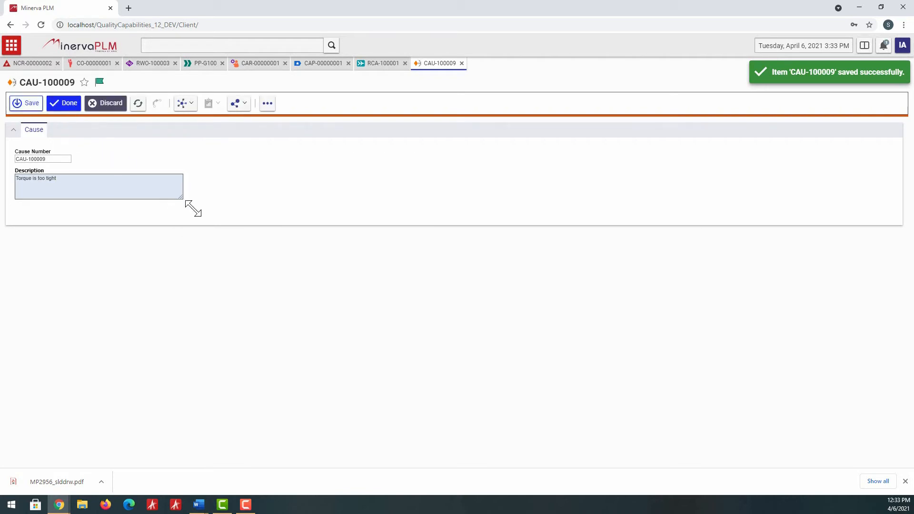
pyautogui.click(68, 106)
pyautogui.click(462, 63)
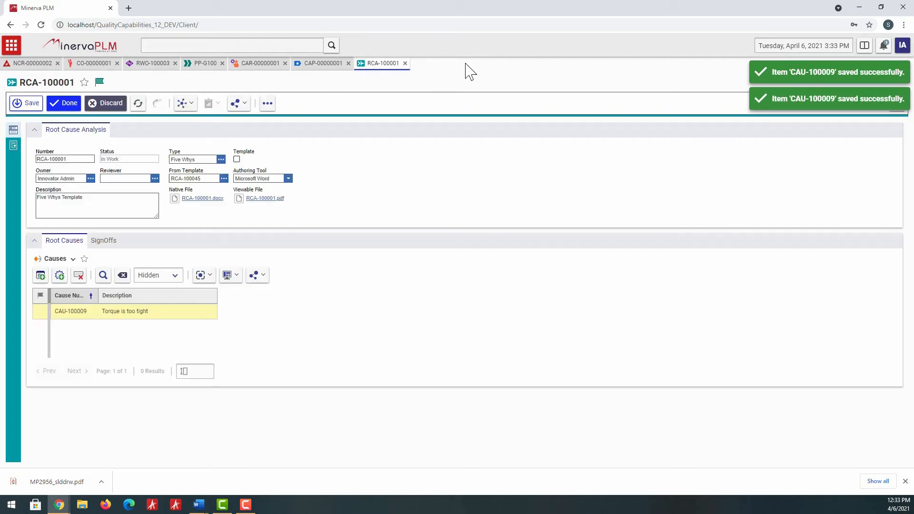
# Step: Close RCA-100001 with its changes saved, and show the containment entries of CAP-00000001
pyautogui.click(405, 64)
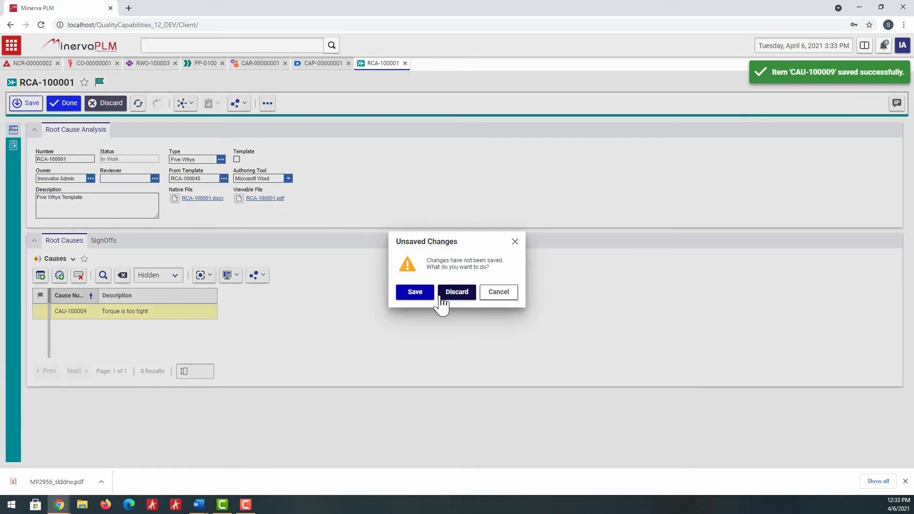
pyautogui.click(423, 292)
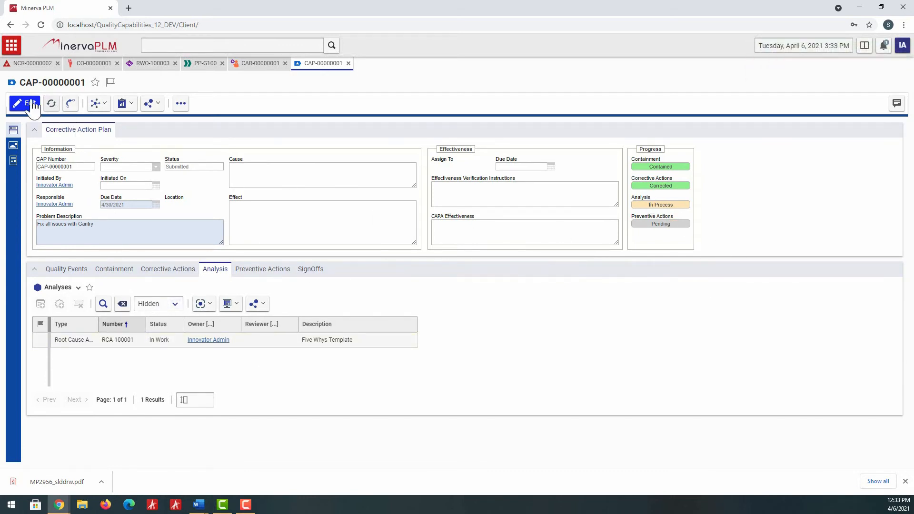
pyautogui.click(115, 269)
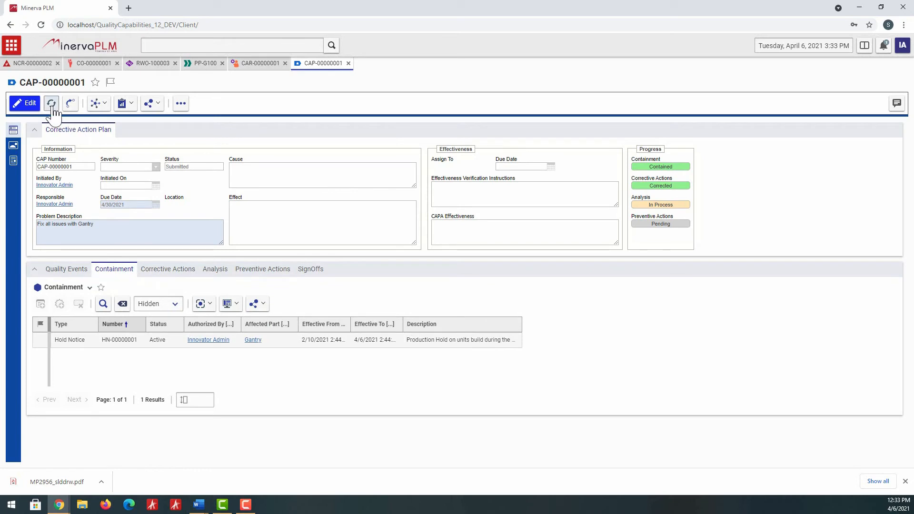
# Step: Open root cause analysis RCA-100001 from the analyses of CAP-00000001 and show its sign-offs
pyautogui.click(214, 269)
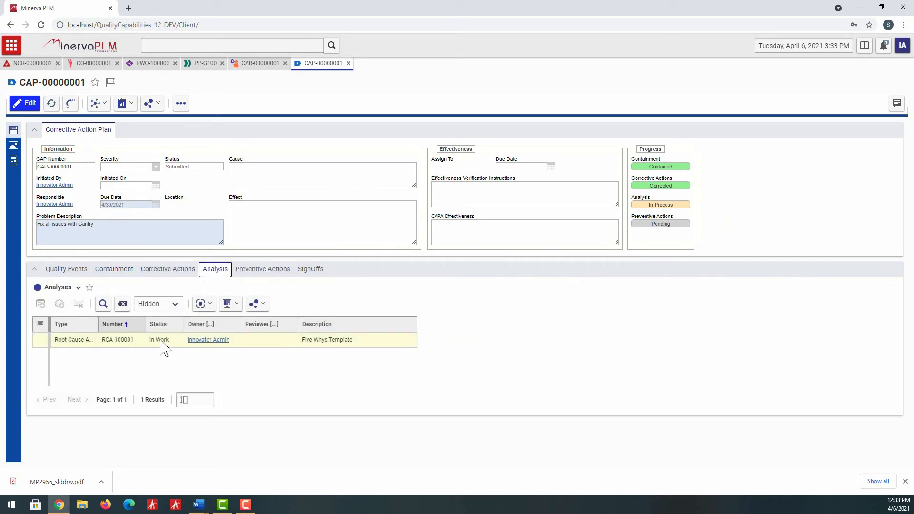
pyautogui.rightClick(260, 340)
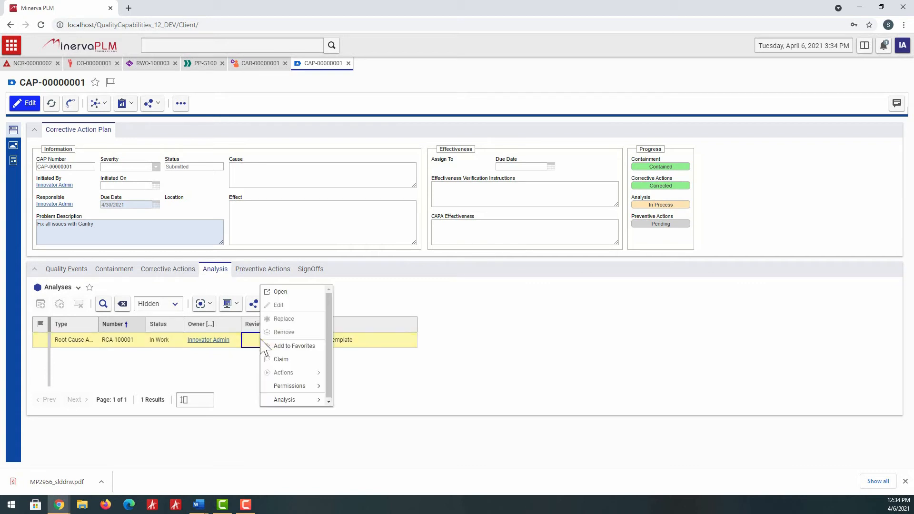
pyautogui.click(292, 294)
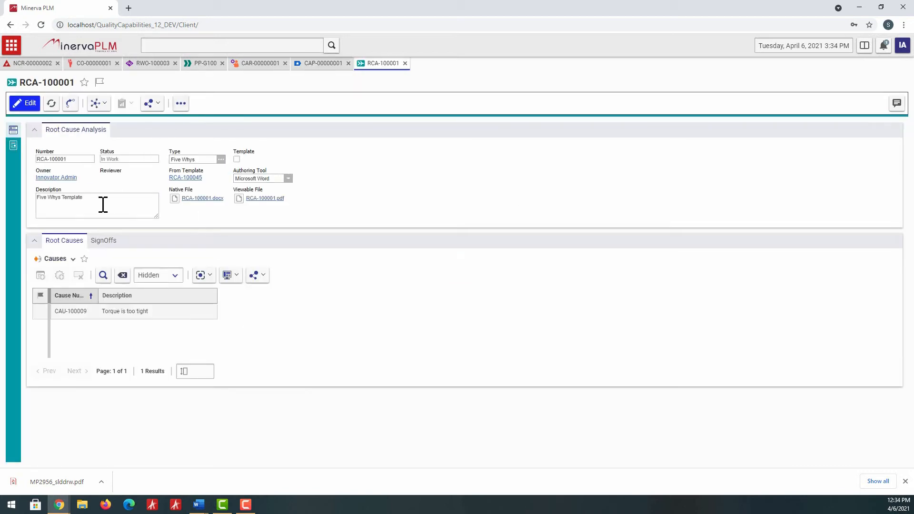
pyautogui.click(98, 243)
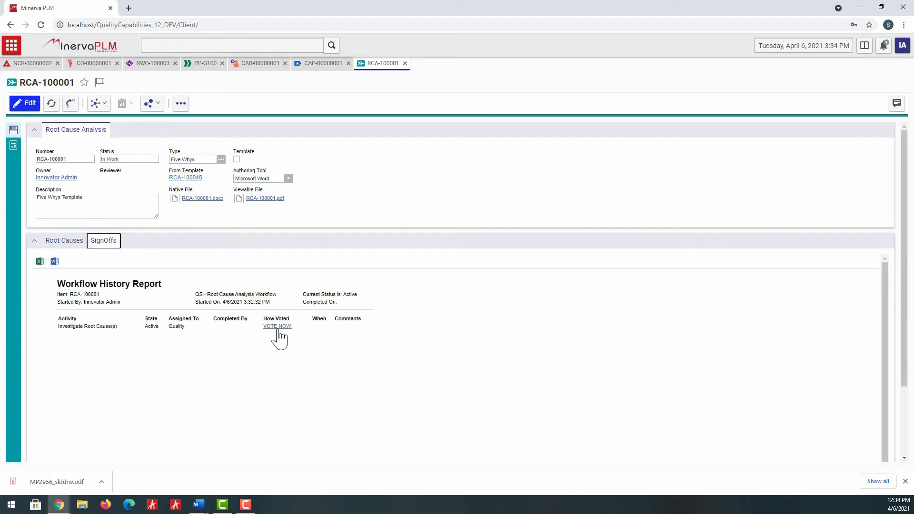
# Step: Complete the Investigate Root Cause(s) activity of RCA-100001 with the vote Complete
pyautogui.click(278, 327)
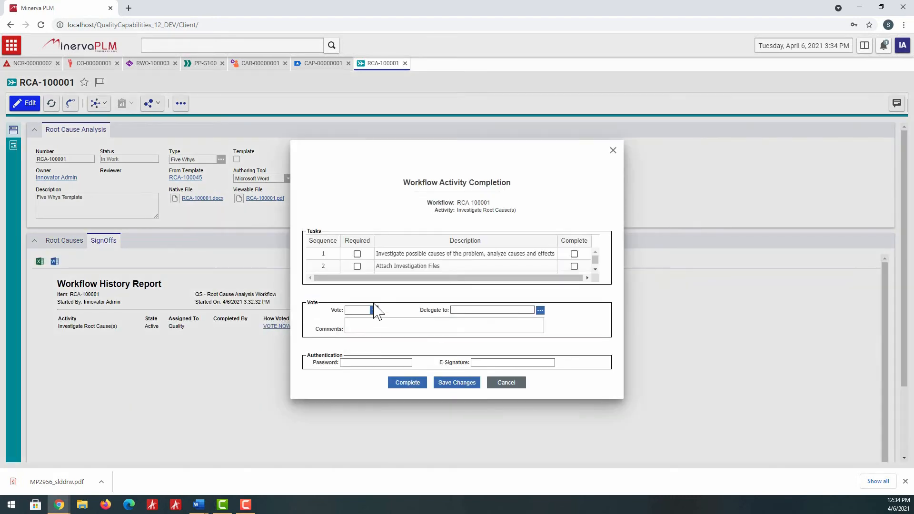
pyautogui.doubleClick(374, 311)
pyautogui.click(374, 310)
pyautogui.click(365, 321)
pyautogui.click(407, 383)
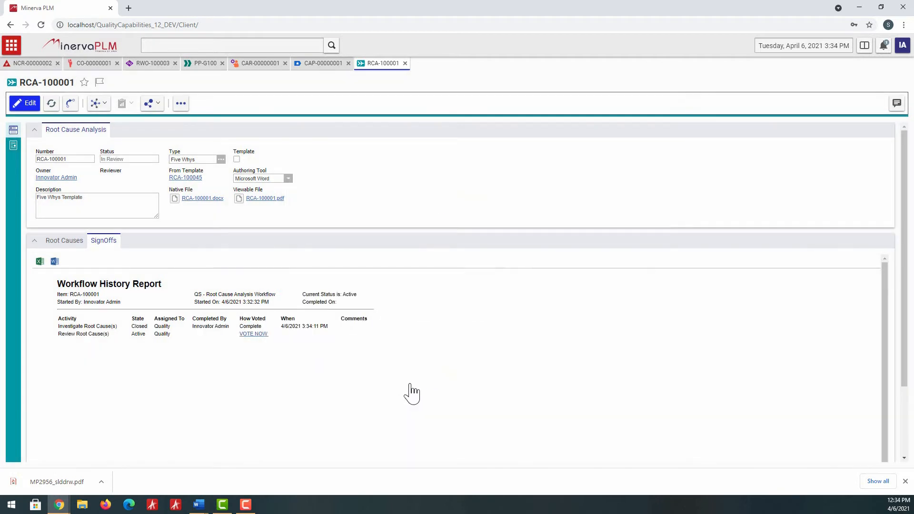
# Step: Complete the Review Root Cause(s) activity with the vote Approve and close RCA-100001
pyautogui.click(253, 334)
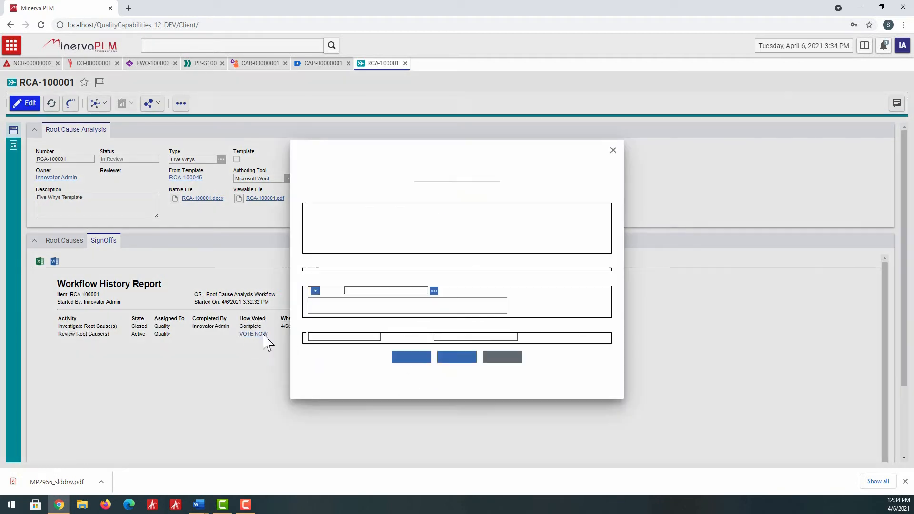
pyautogui.click(368, 312)
pyautogui.click(358, 320)
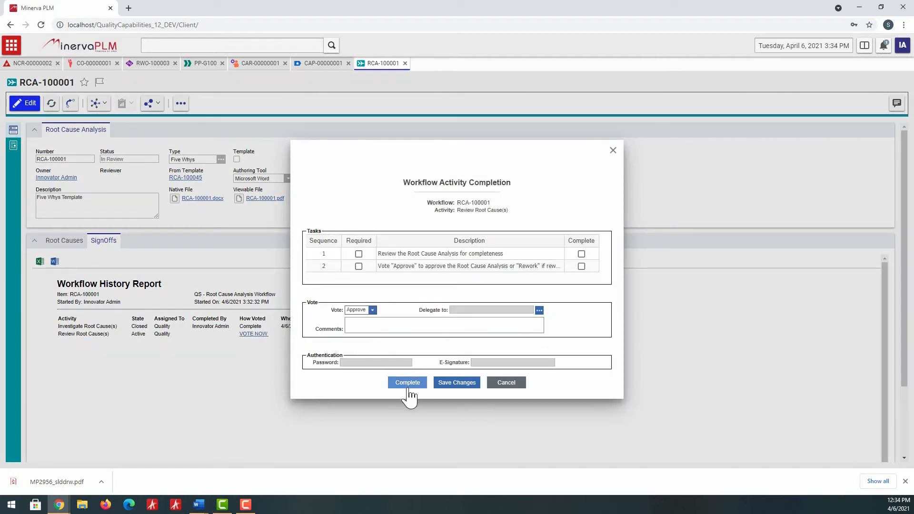
pyautogui.click(407, 383)
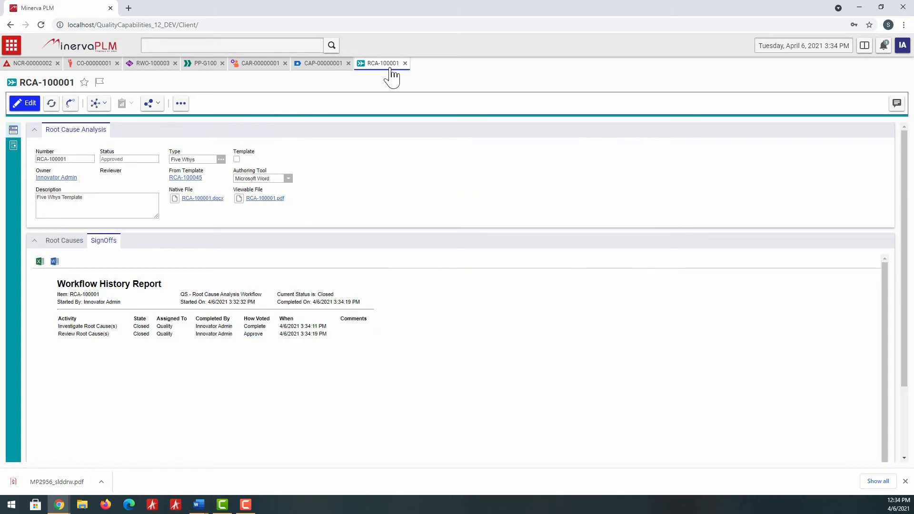
pyautogui.click(405, 64)
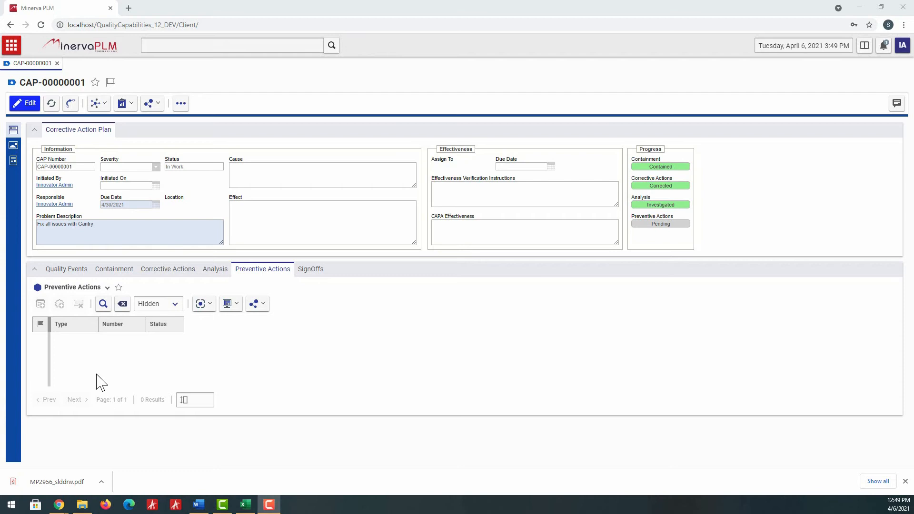
# Step: Edit CAP-00000001 and create a new preventive action of type ECO for it
pyautogui.click(24, 103)
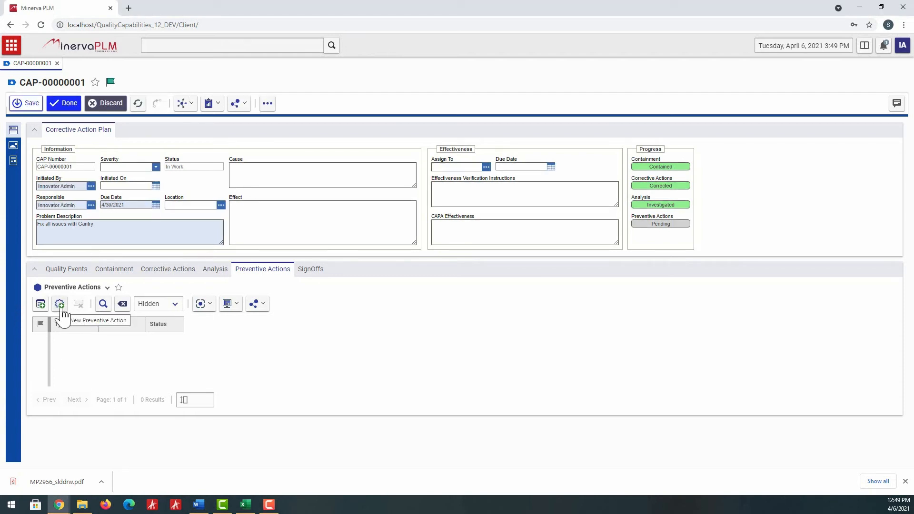
pyautogui.click(60, 305)
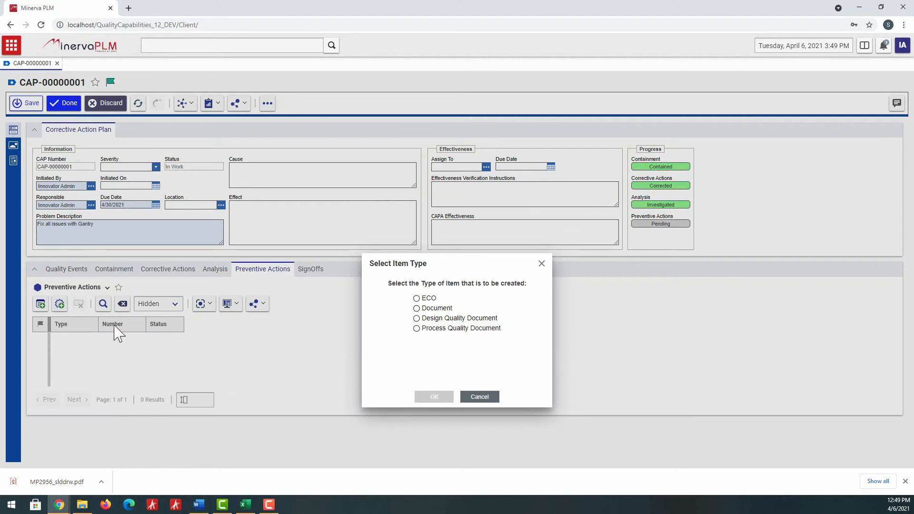
pyautogui.click(417, 299)
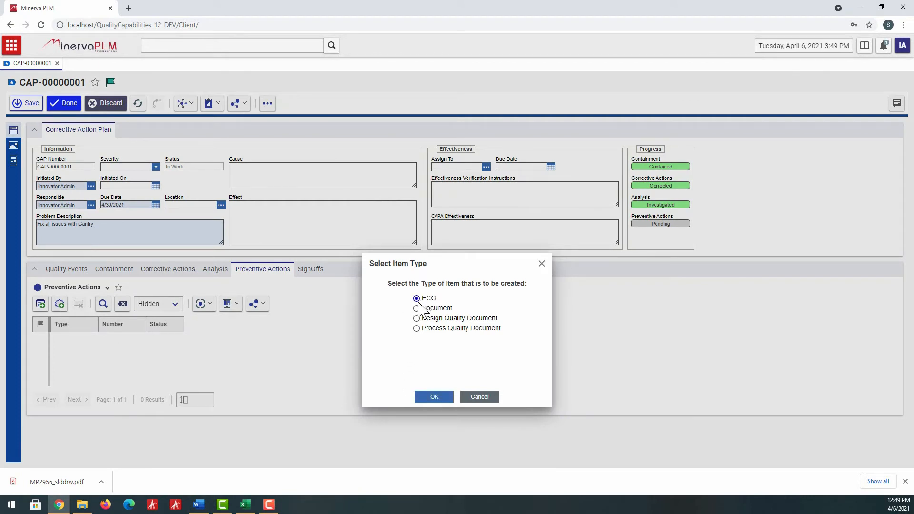
pyautogui.click(434, 397)
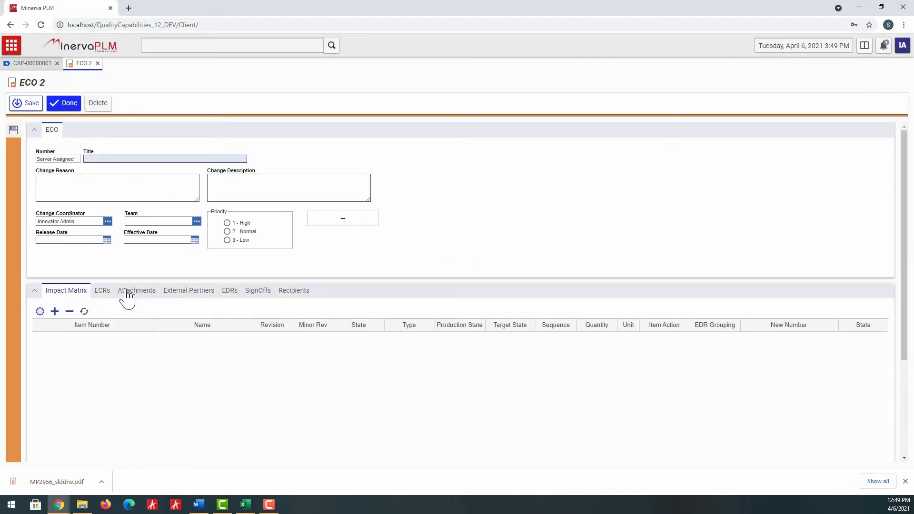
# Step: Search the change controlled items for names matching "ga*" and add the Gantry part MP2956 to the ECO's impact matrix
pyautogui.click(40, 312)
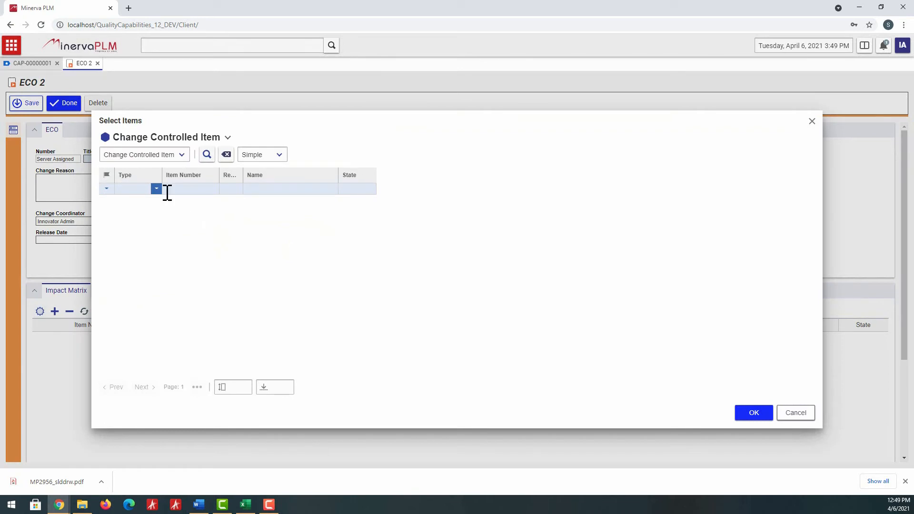
pyautogui.click(180, 190)
pyautogui.click(284, 187)
pyautogui.write('ga8')
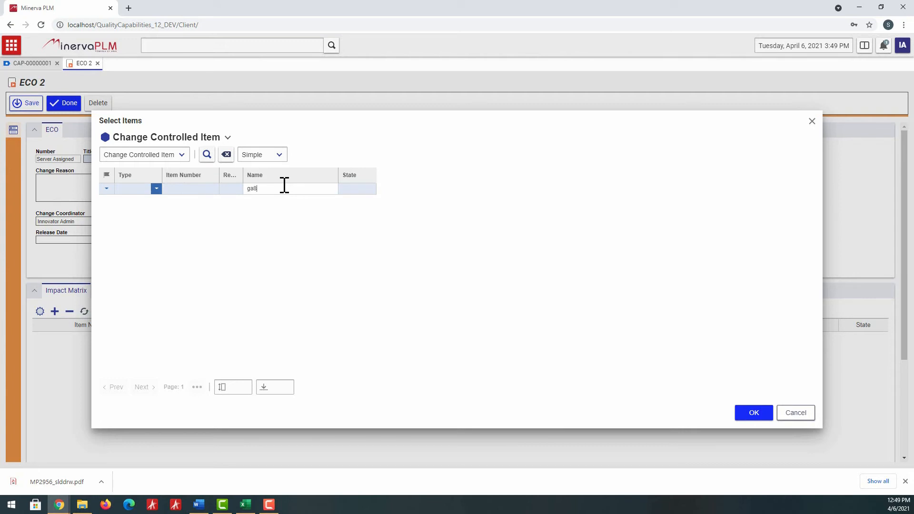
pyautogui.press('Return')
pyautogui.click(285, 186)
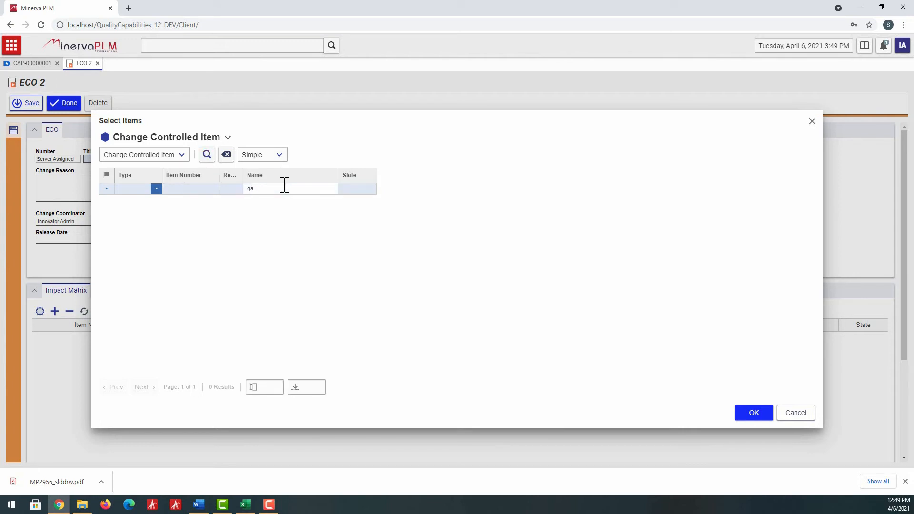
pyautogui.press('Return')
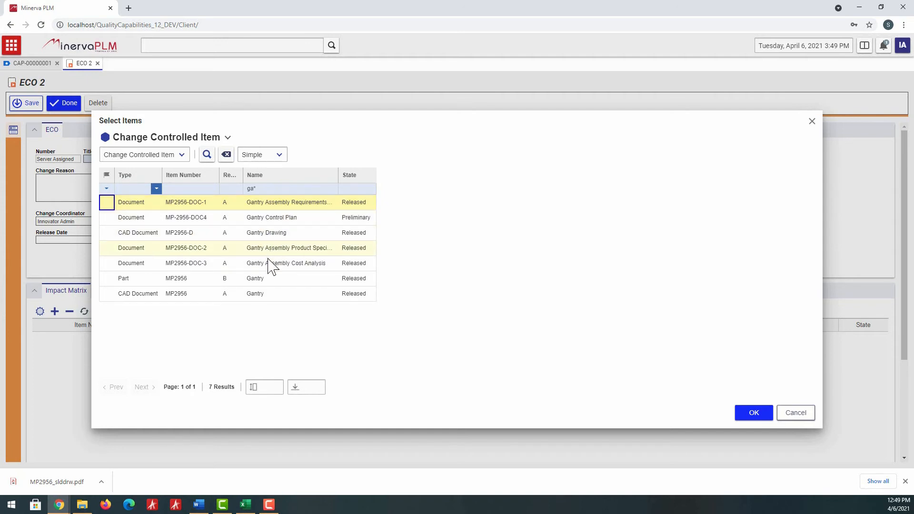
pyautogui.doubleClick(270, 281)
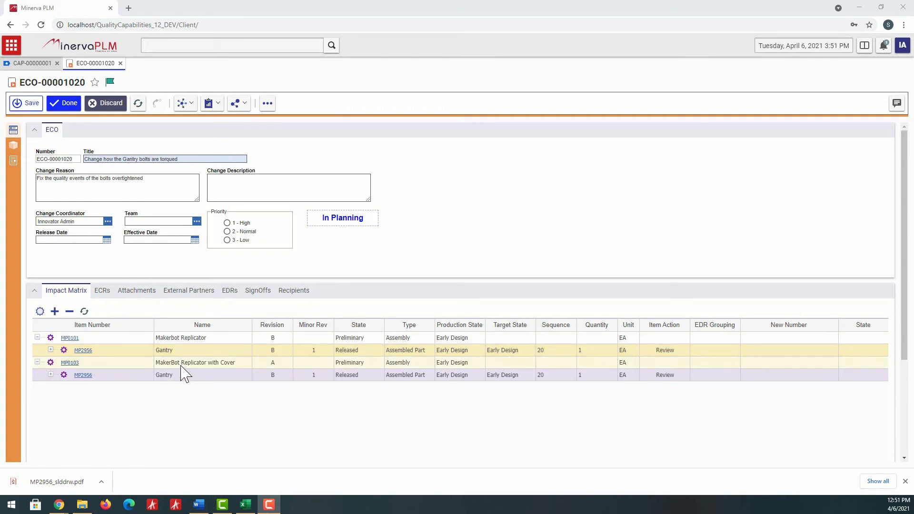
# Step: Set the item action of Gantry MP2956 in the impact matrix to Revise
pyautogui.click(353, 377)
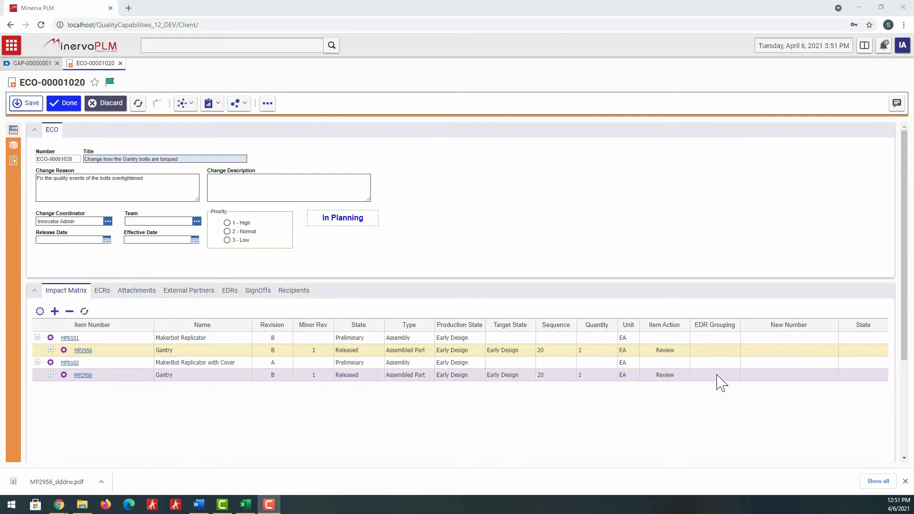
pyautogui.click(675, 353)
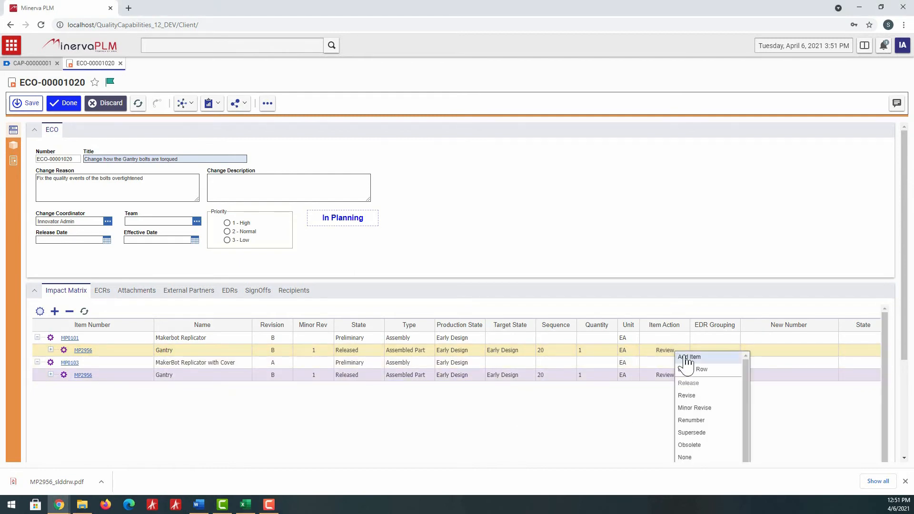
pyautogui.click(703, 405)
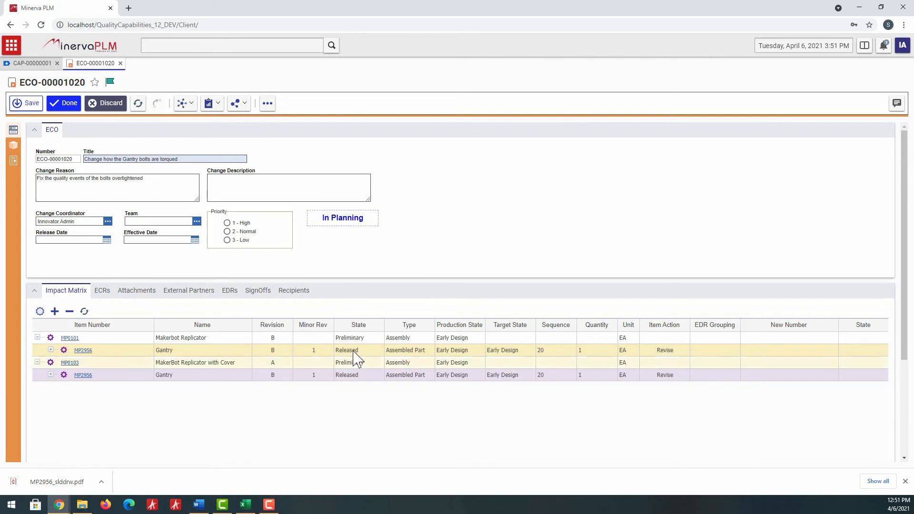
# Step: Expand Gantry MP2956 under MP0101 to examine its components and documents, and collapse the ECO details section
pyautogui.click(51, 351)
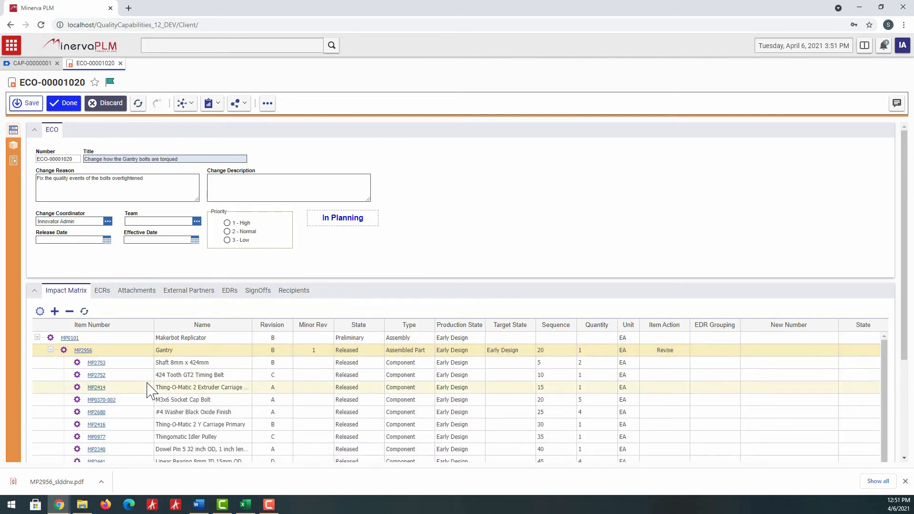
pyautogui.scroll(-2, 150, 391)
pyautogui.scroll(2, 150, 391)
pyautogui.scroll(-1, 150, 392)
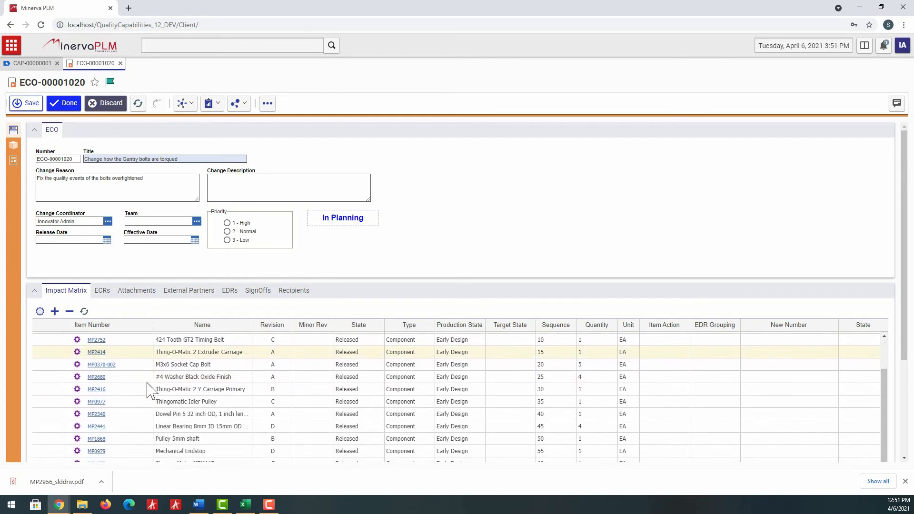
pyautogui.click(34, 129)
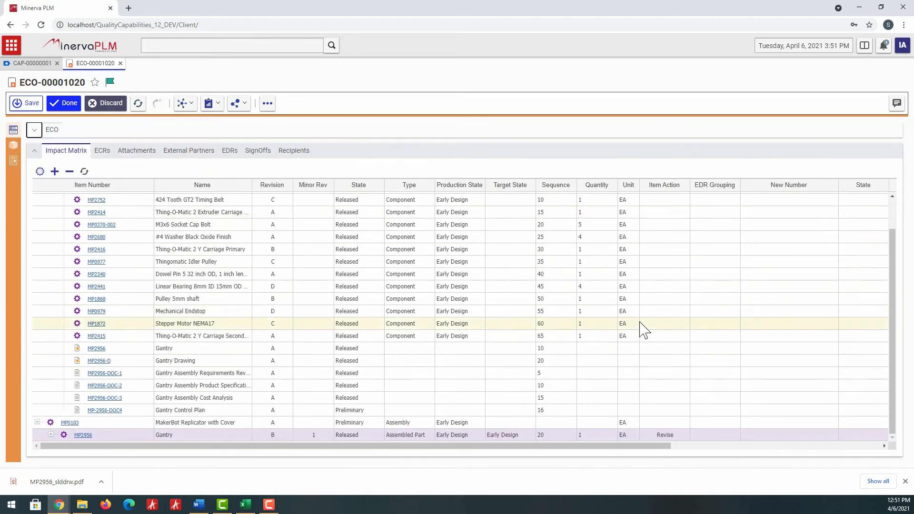
# Step: Open the Gantry Control Plan document MP-2956-DOC4 from the impact matrix and read through its viewable file
pyautogui.click(208, 413)
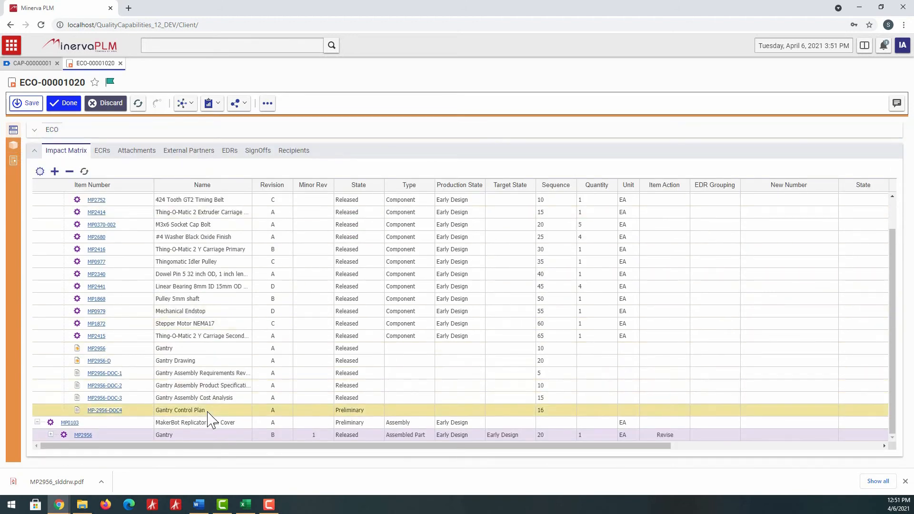
pyautogui.rightClick(208, 418)
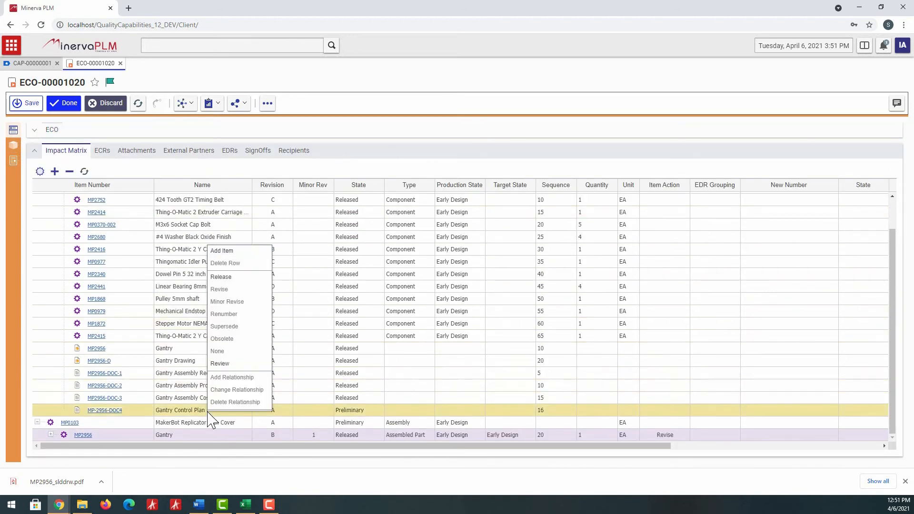
pyautogui.click(113, 410)
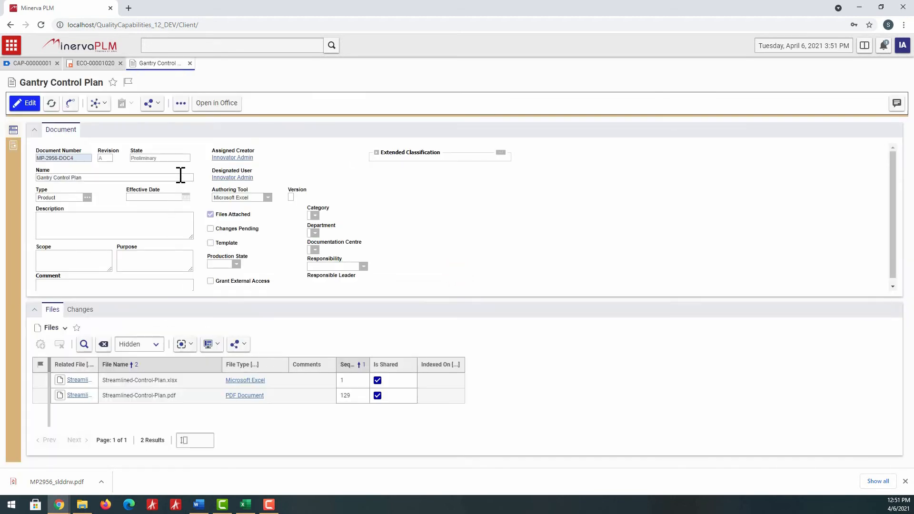
pyautogui.click(13, 147)
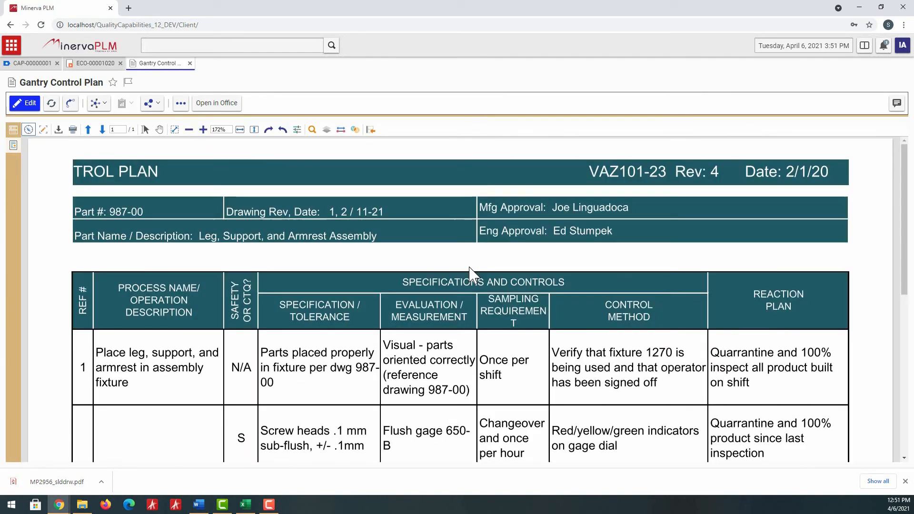
pyautogui.scroll(-3, 471, 272)
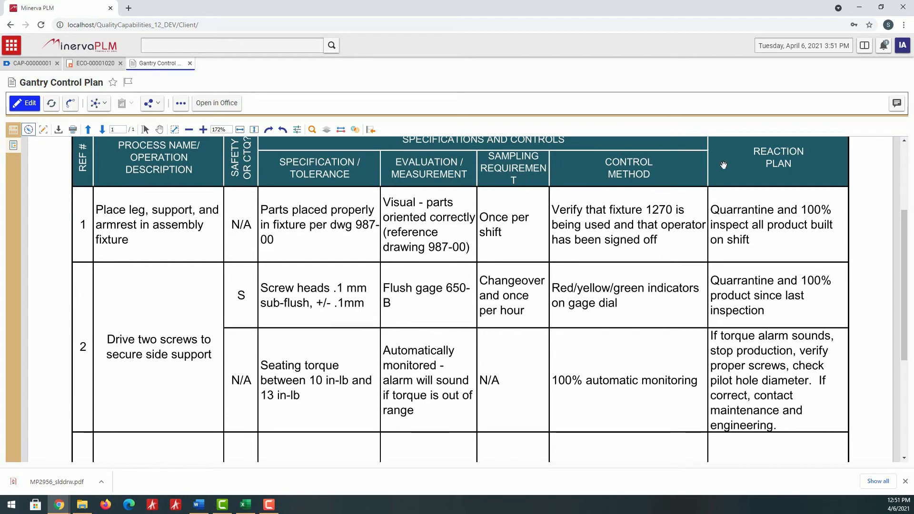
# Step: Show the control plan's discussion, enable markup and highlight the seating torque specification of operation 2 in yellow
pyautogui.click(897, 104)
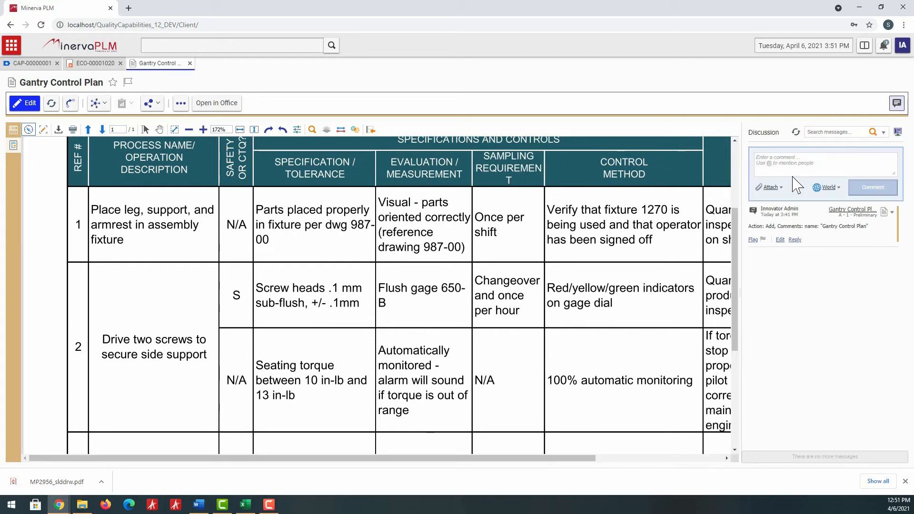
pyautogui.click(43, 129)
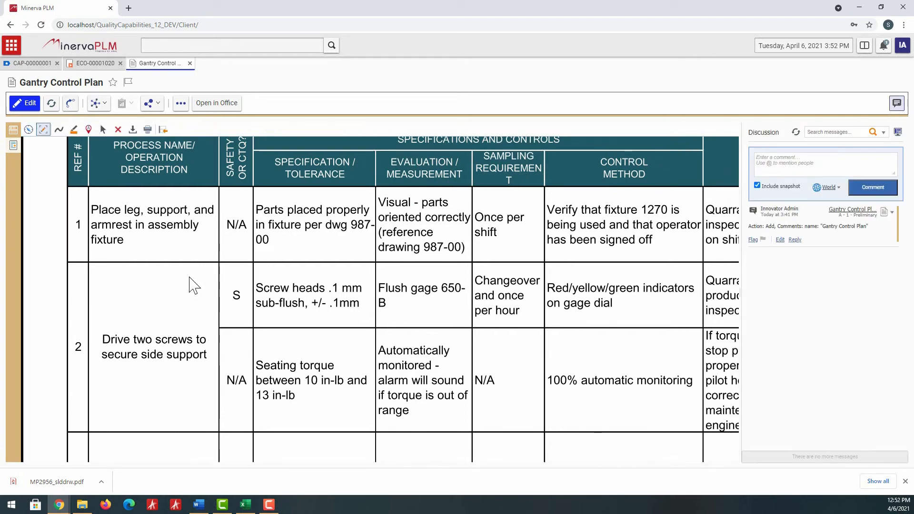
pyautogui.moveTo(244, 349); pyautogui.dragTo(378, 418)
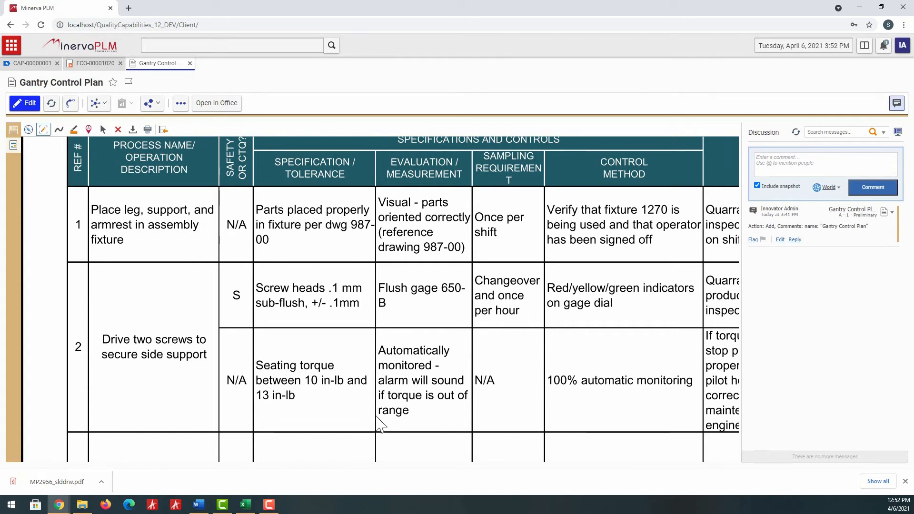
pyautogui.click(74, 129)
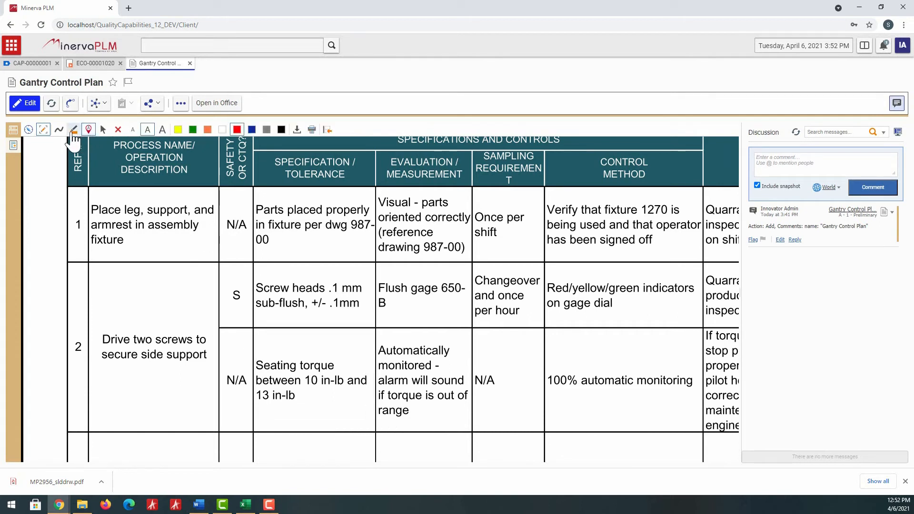
pyautogui.moveTo(340, 422); pyautogui.dragTo(374, 426)
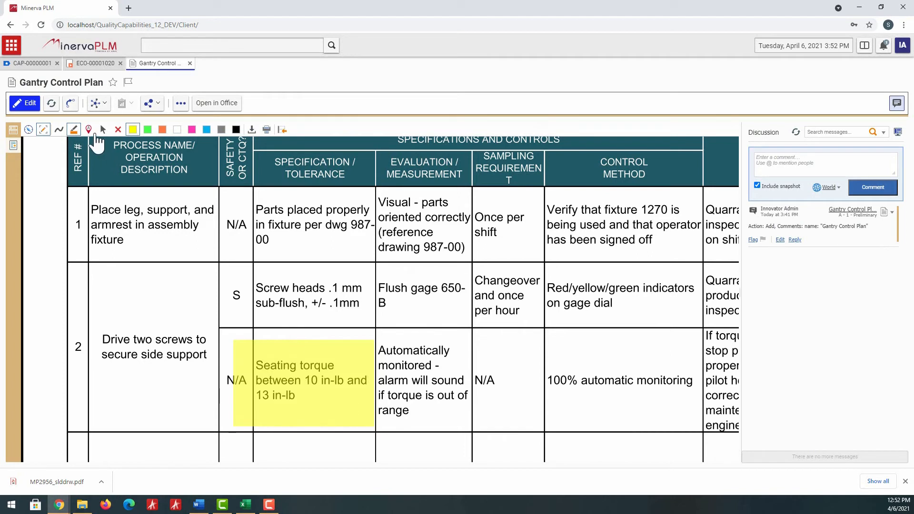
# Step: Pin a red text note above the highlighted seating torque specification reading "Change torque to 8in-lbs to 10 in-bls"
pyautogui.click(89, 129)
pyautogui.click(325, 346)
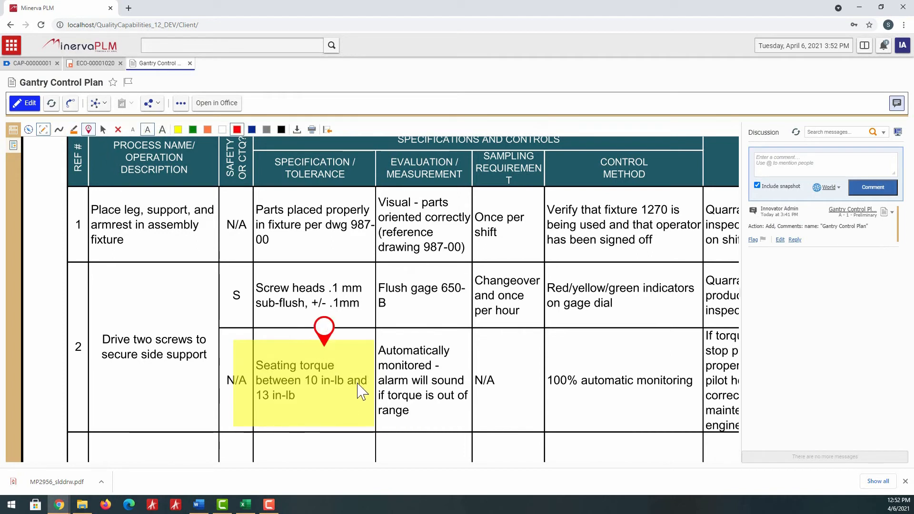
pyautogui.write('Change to')
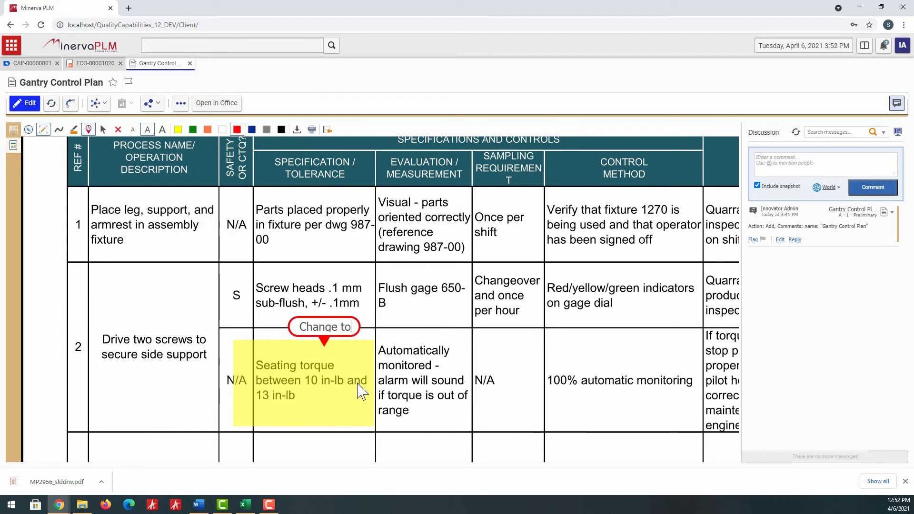
pyautogui.write('rque ')
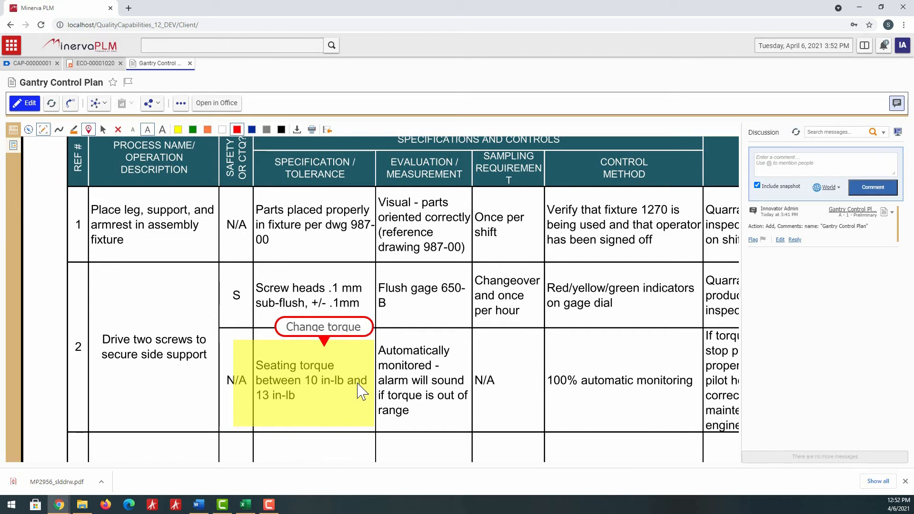
pyautogui.write('to 8')
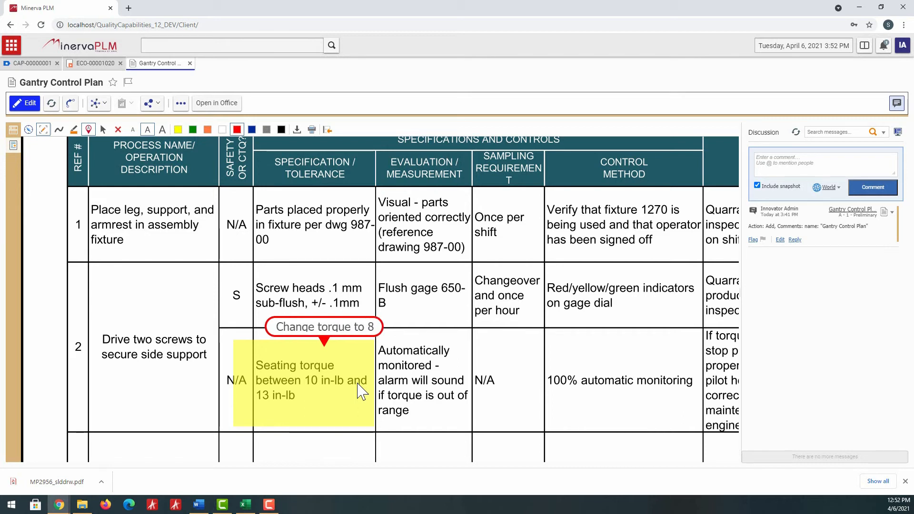
pyautogui.write('in-')
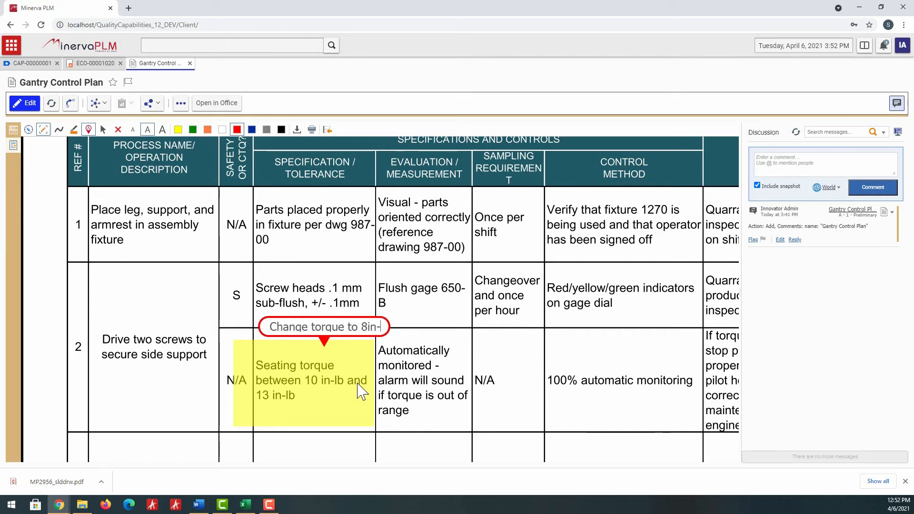
pyautogui.write('lbs ')
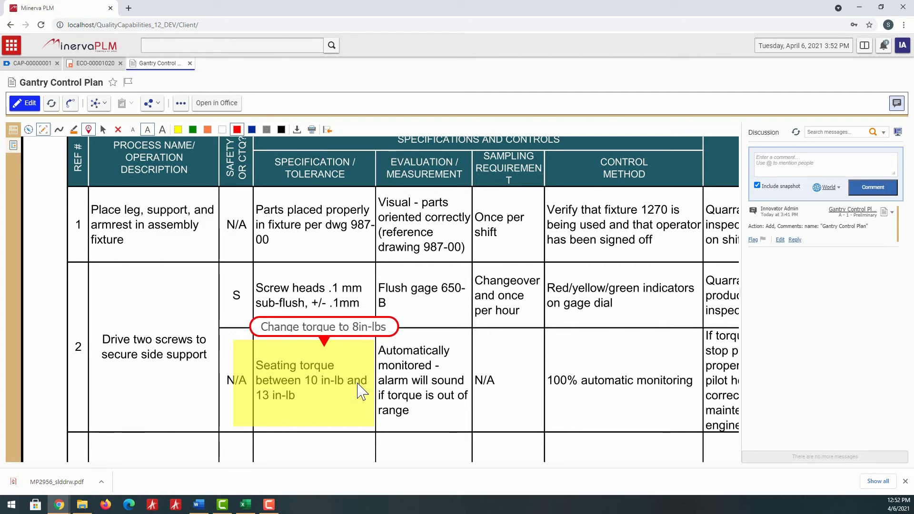
pyautogui.write('to ')
pyautogui.write('10')
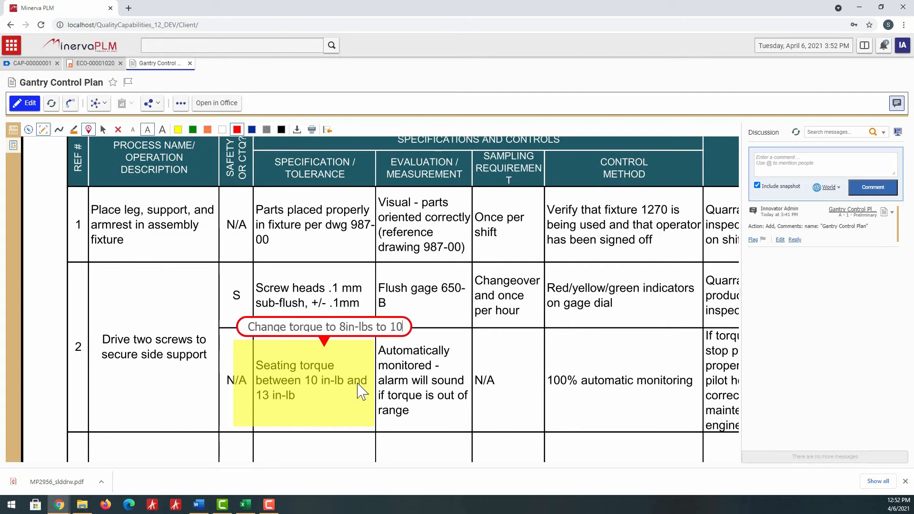
pyautogui.write(' in-bls')
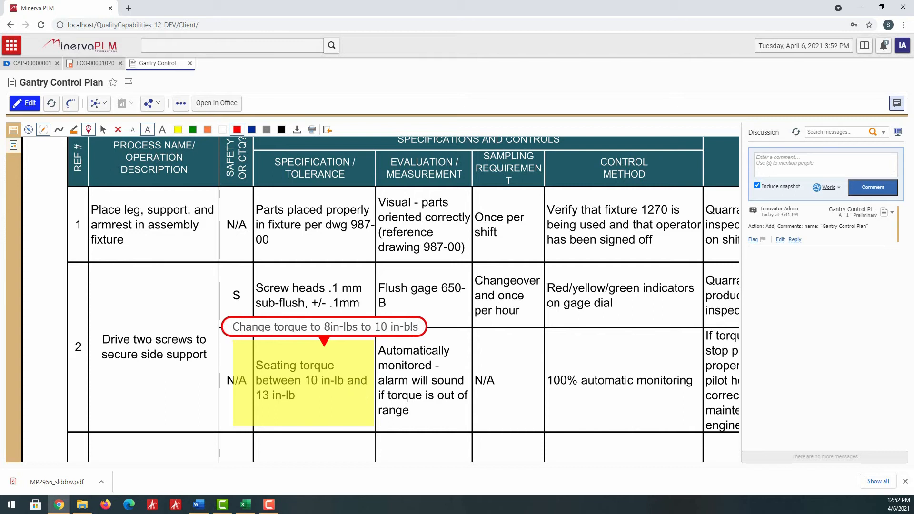
# Step: Post the comment "See my markup" with the snapshot included in the Gantry Control Plan's discussion
pyautogui.click(794, 166)
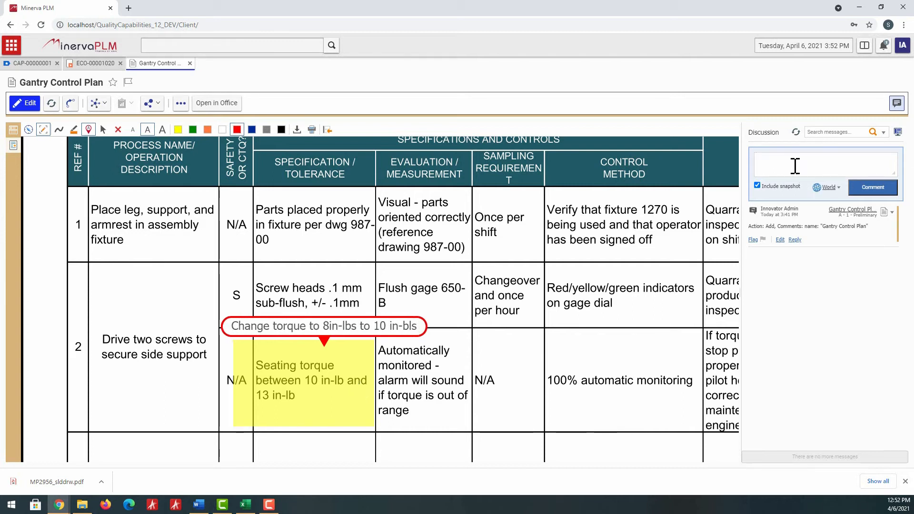
pyautogui.write('Se')
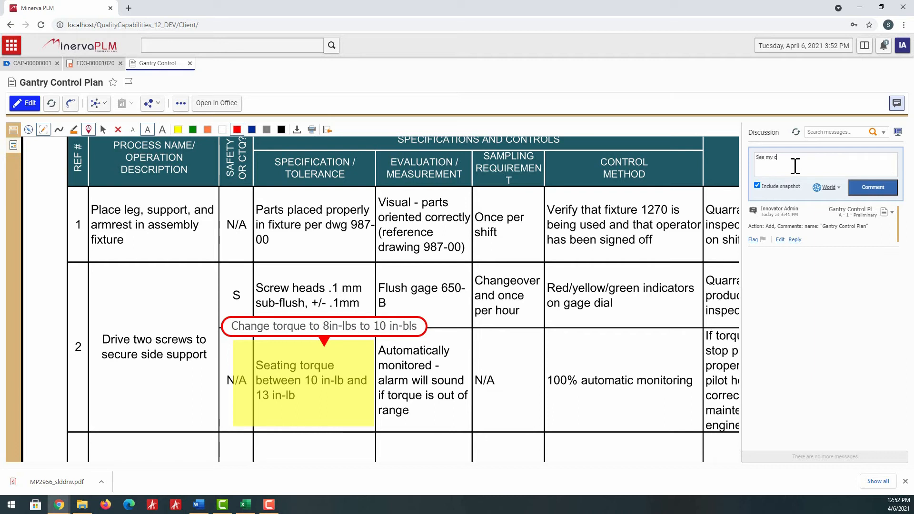
pyautogui.write('e my markup')
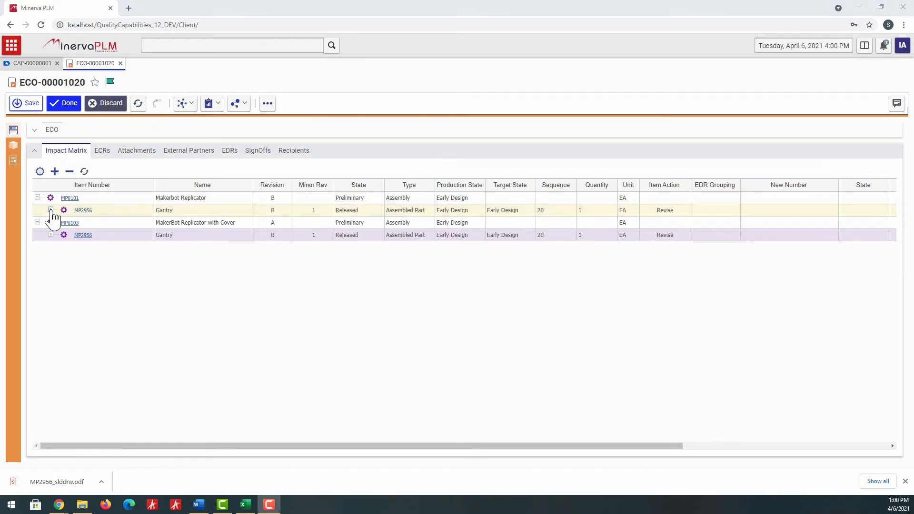
# Step: Expand Gantry MP2956 under MP0101, set the item action of Gantry Control Plan MP-2956-DOC4 to Revise, and save the ECO
pyautogui.click(51, 210)
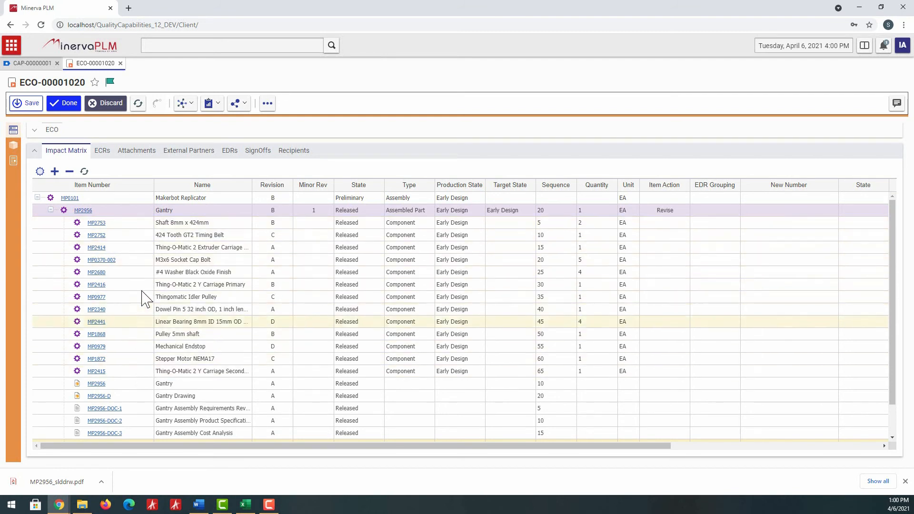
pyautogui.scroll(-2, 141, 252)
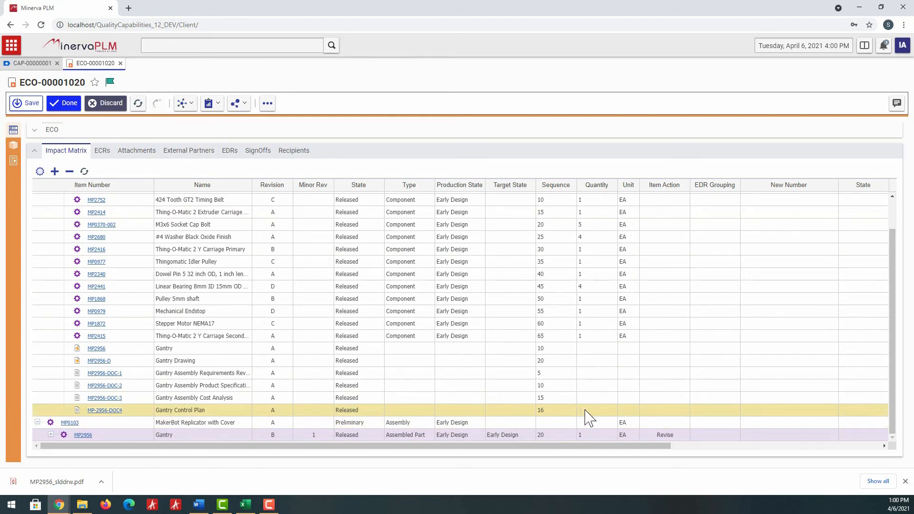
pyautogui.rightClick(666, 412)
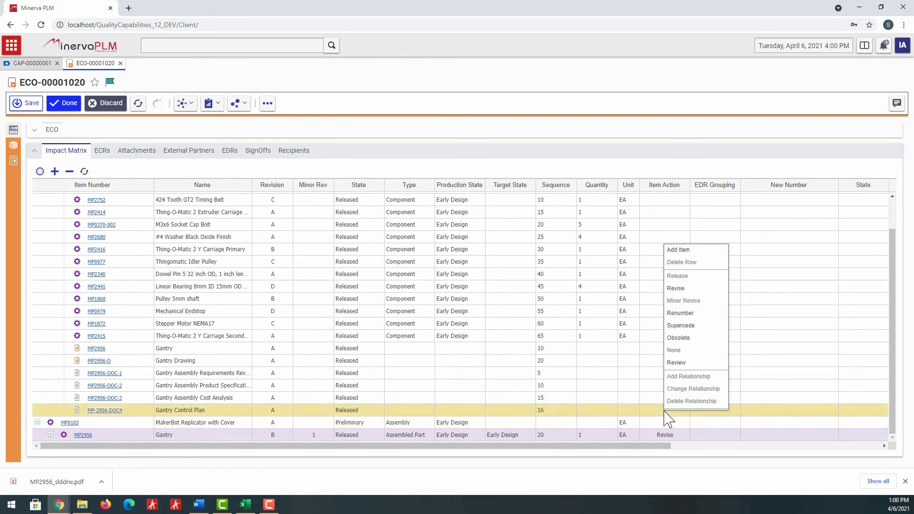
pyautogui.click(676, 289)
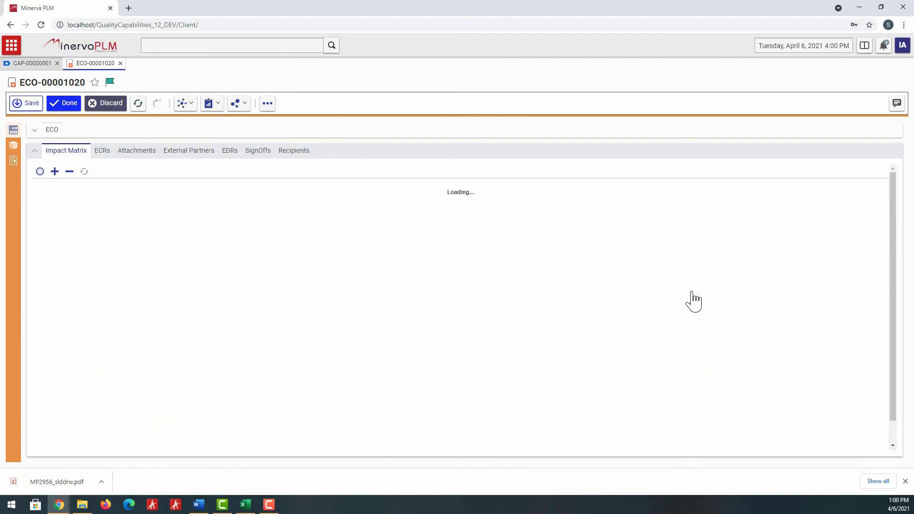
pyautogui.click(67, 104)
pyautogui.scroll(-2, 117, 212)
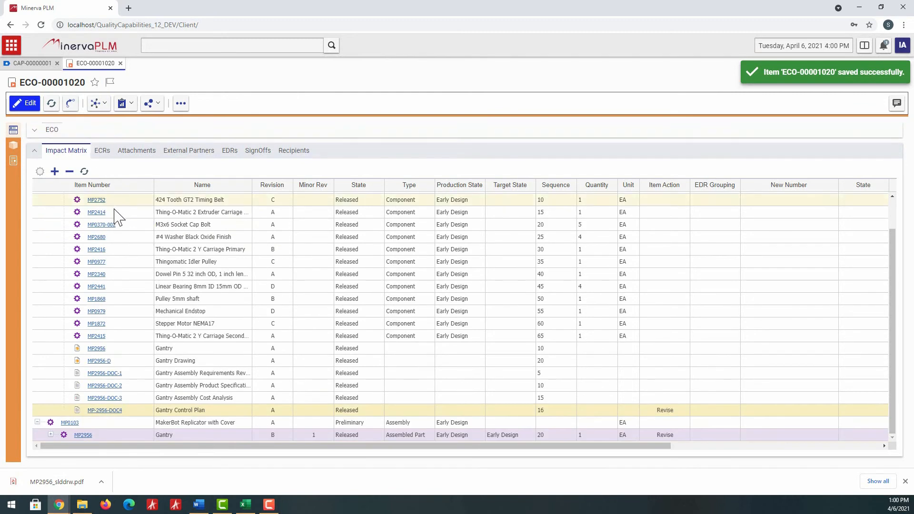
# Step: Complete the ECO's Planning activity in its sign-offs with the vote Start Work
pyautogui.click(258, 150)
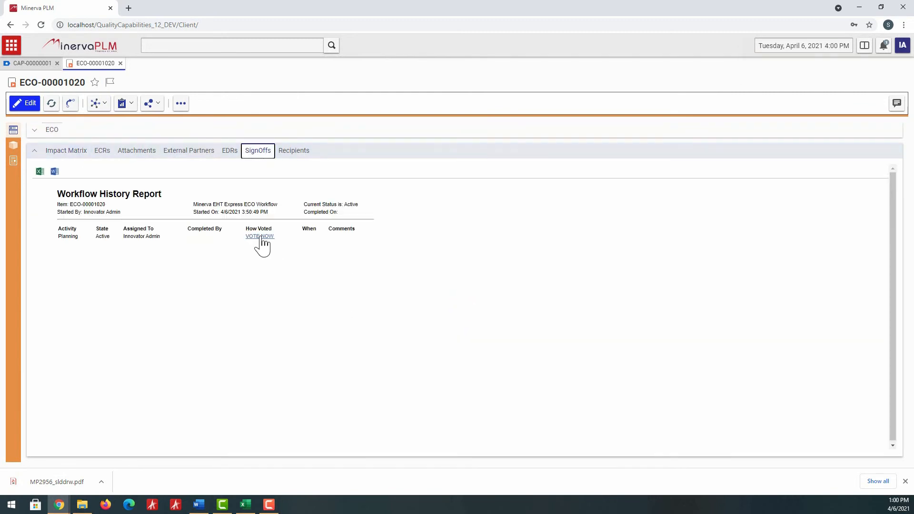
pyautogui.click(260, 237)
pyautogui.click(376, 310)
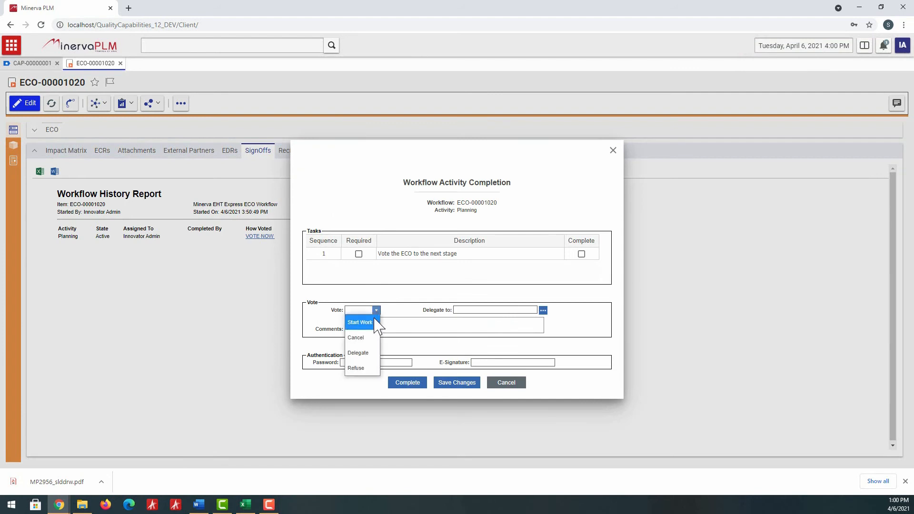
pyautogui.click(360, 323)
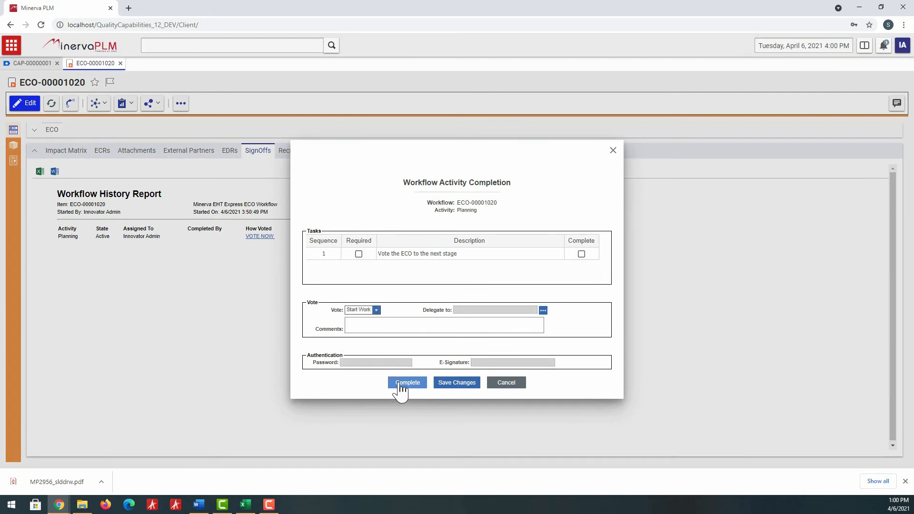
pyautogui.click(401, 385)
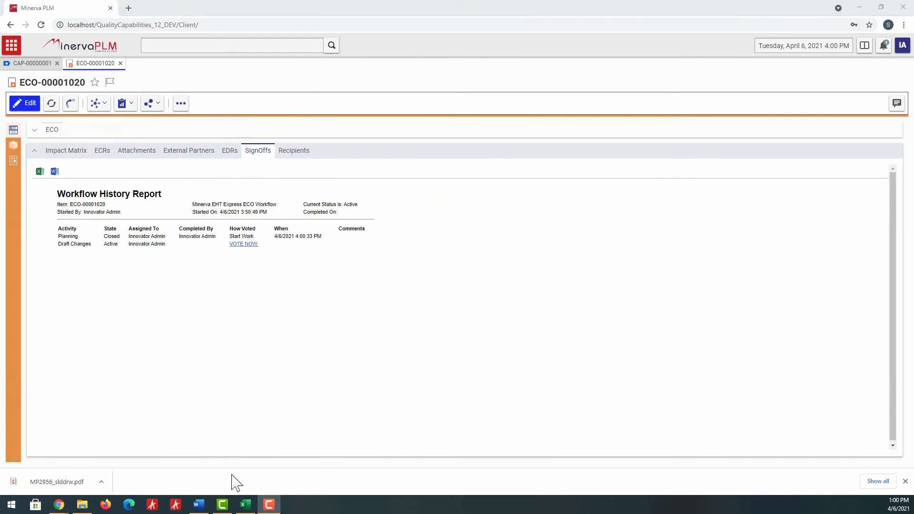
# Step: Switch to Excel, search the Aras documents for names matching "ga*", open Gantry Control Plan revision B for editing and decline saving changed properties
pyautogui.click(246, 504)
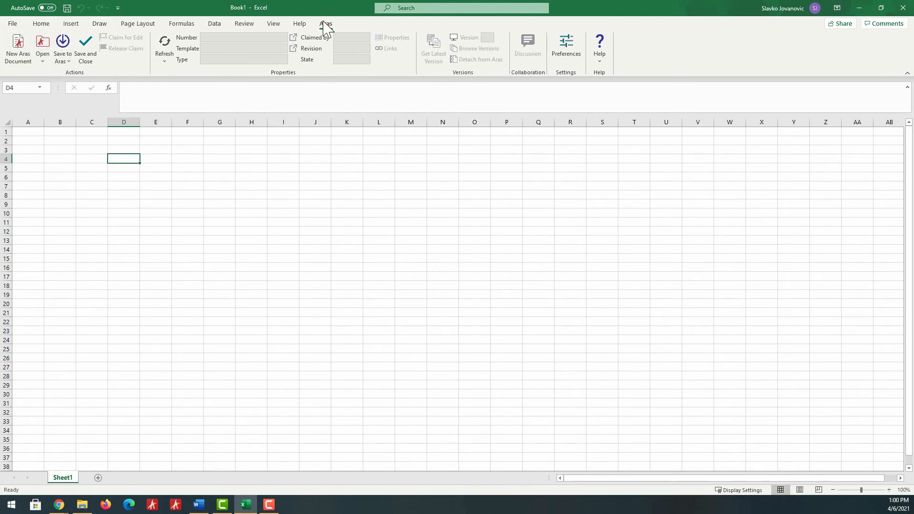
pyautogui.click(43, 45)
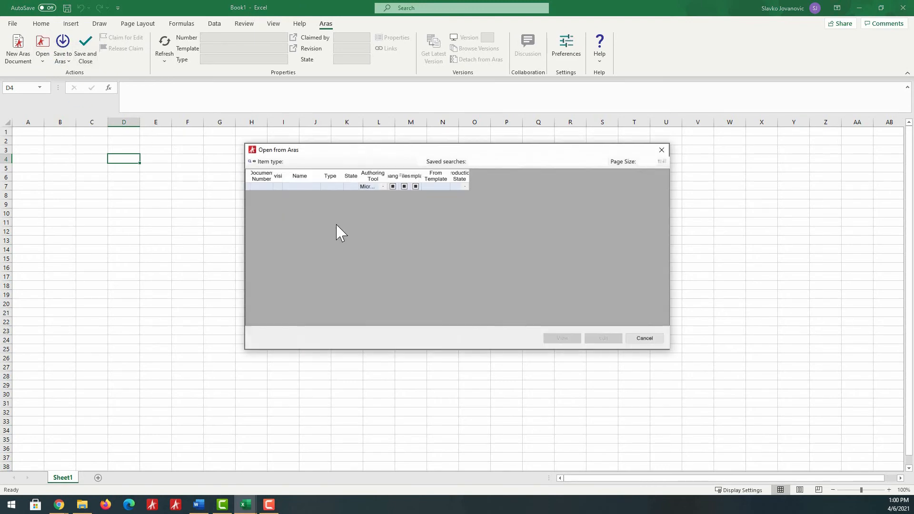
pyautogui.click(305, 186)
pyautogui.write('ga*')
pyautogui.press('Return')
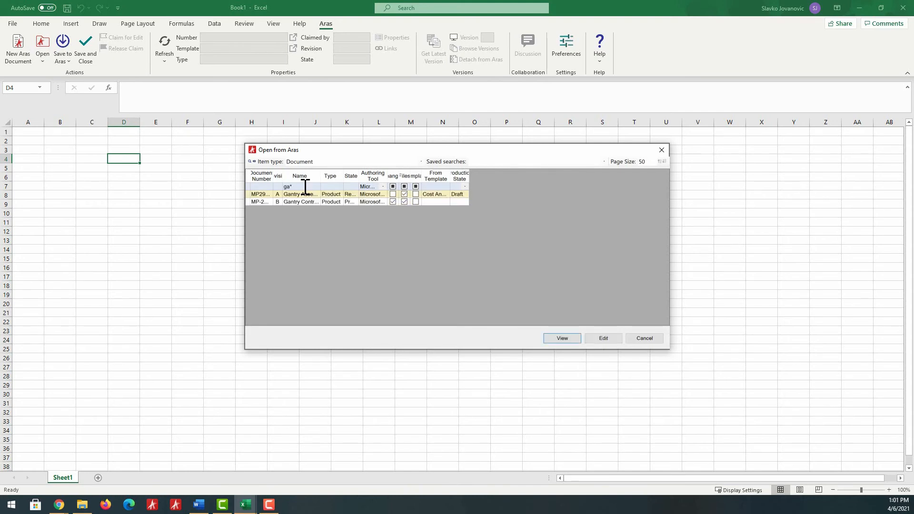
pyautogui.click(314, 201)
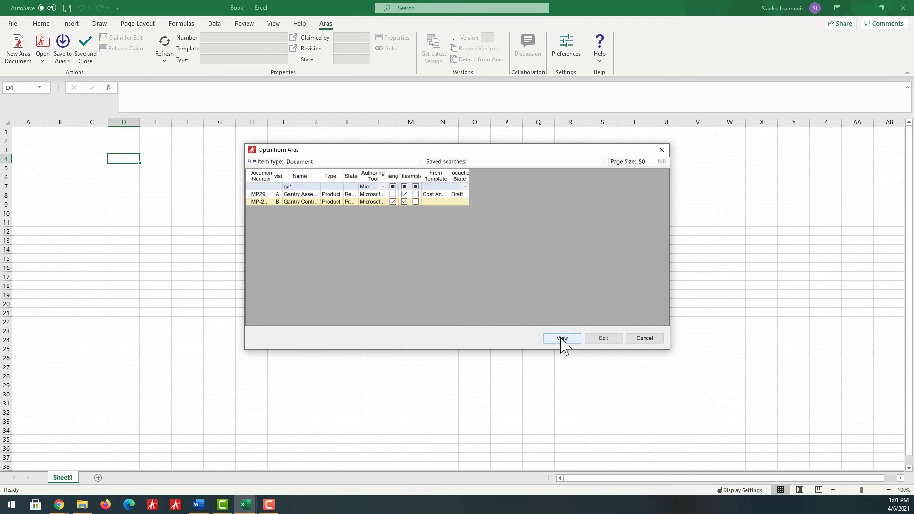
pyautogui.click(603, 338)
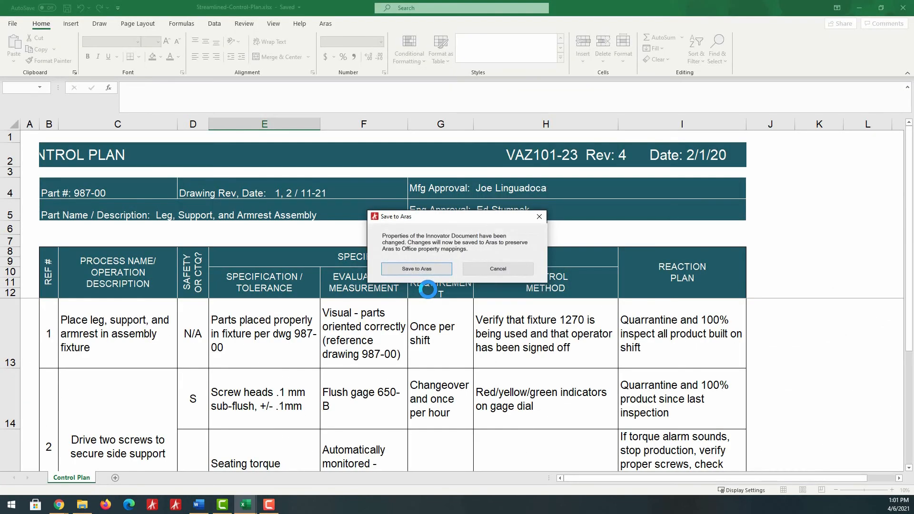
pyautogui.click(498, 269)
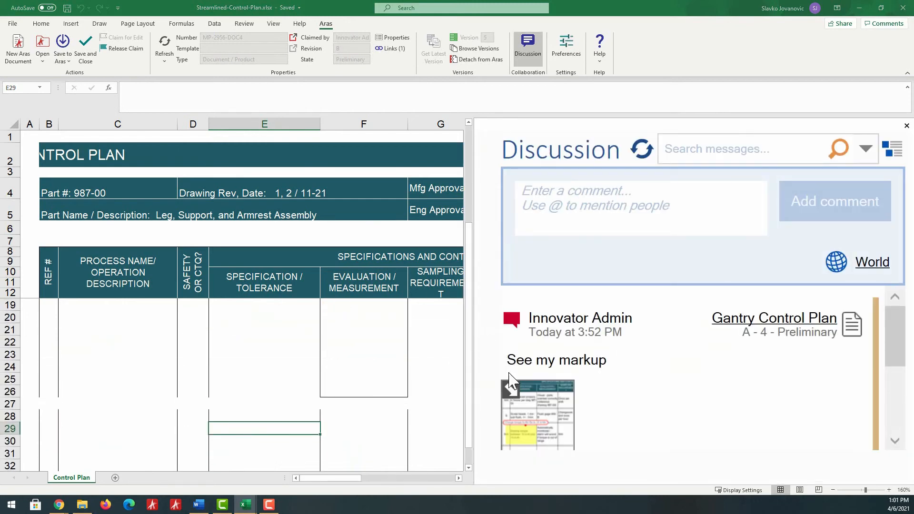
# Step: Enlarge the markup snapshot in the discussion and change cell E15 to "Seating torque between 8 in-lb and 10 in-lb"
pyautogui.click(512, 395)
pyautogui.scroll(-2, 571, 374)
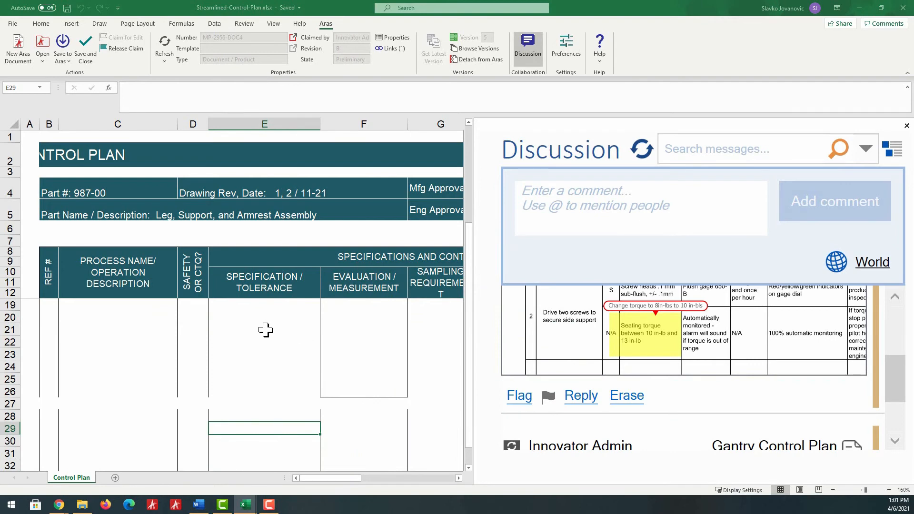
pyautogui.scroll(2, 242, 312)
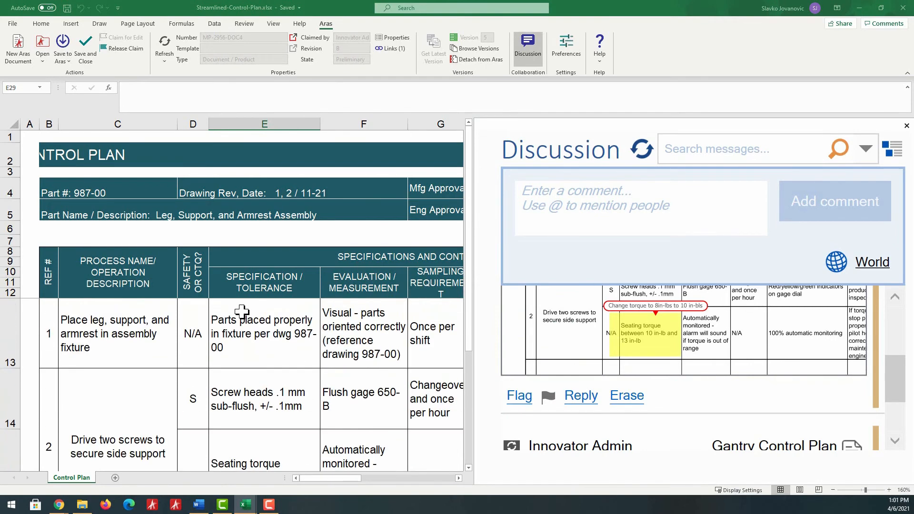
pyautogui.scroll(-1, 242, 312)
pyautogui.scroll(1, 242, 312)
pyautogui.scroll(1, 242, 312)
pyautogui.click(249, 453)
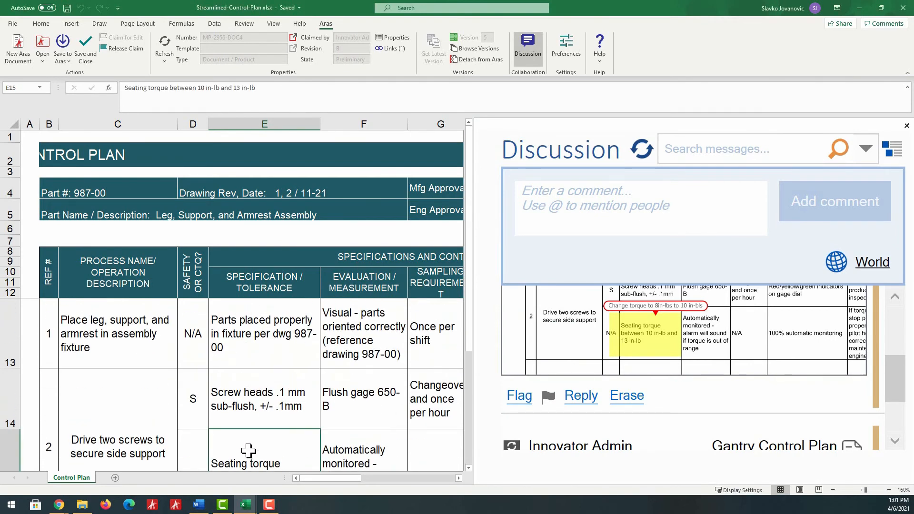
pyautogui.click(205, 88)
pyautogui.press('BackSpace')
pyautogui.press('BackSpace')
pyautogui.write('8')
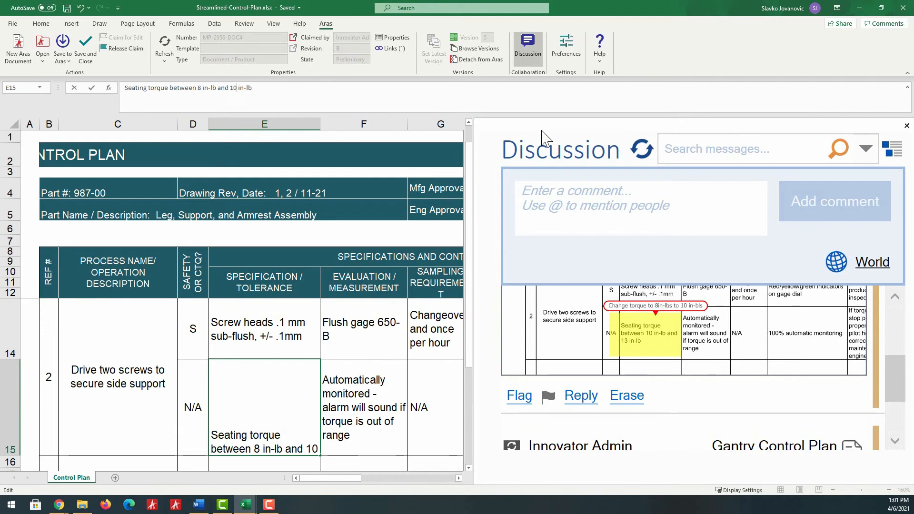
# Step: Save and close the control plan to Aras, releasing its edit claim, and switch back to the MinervaPLM browser window
pyautogui.click(907, 126)
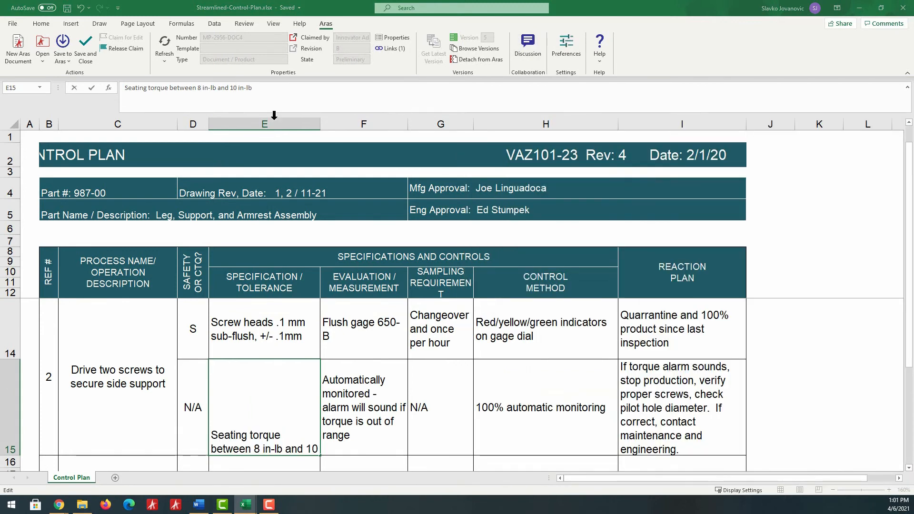
pyautogui.click(85, 49)
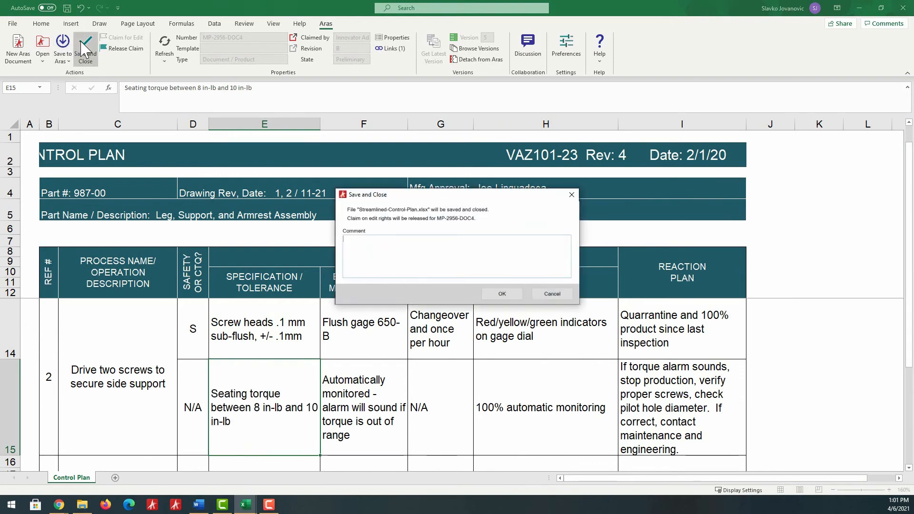
pyautogui.click(516, 294)
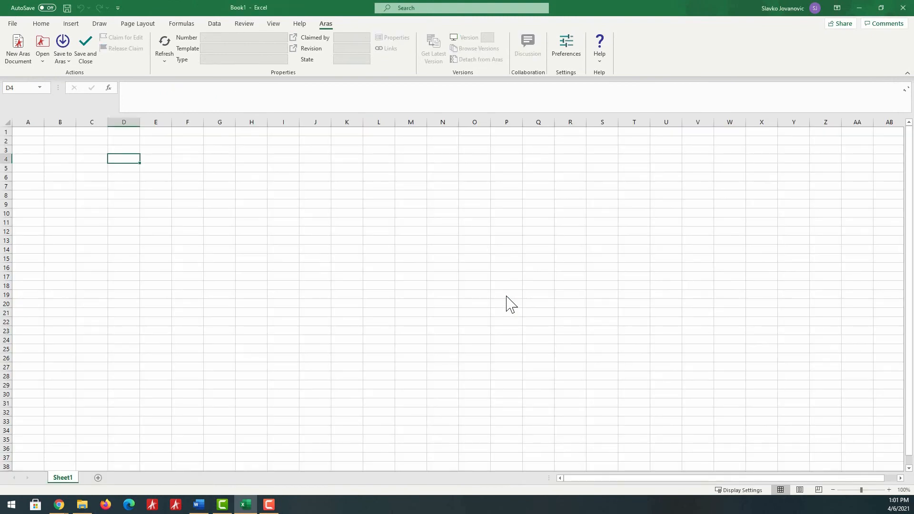
pyautogui.moveTo(59, 504)
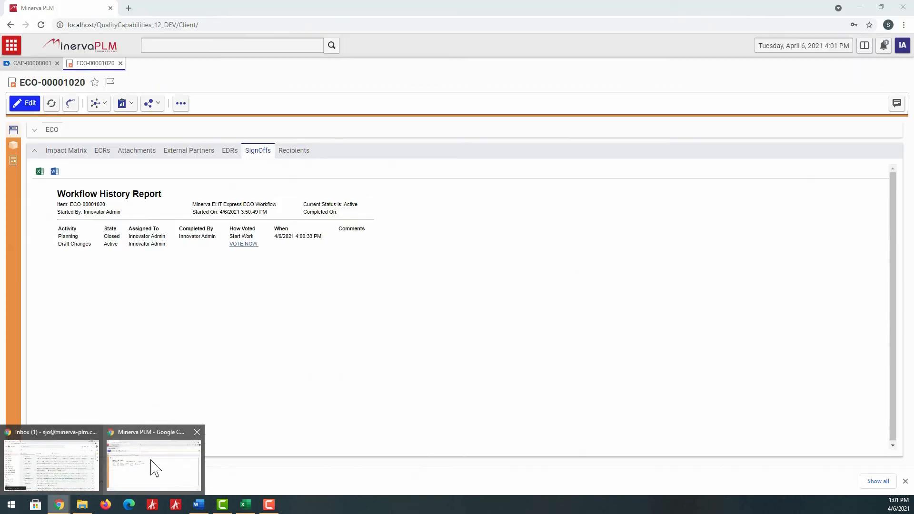
pyautogui.click(156, 469)
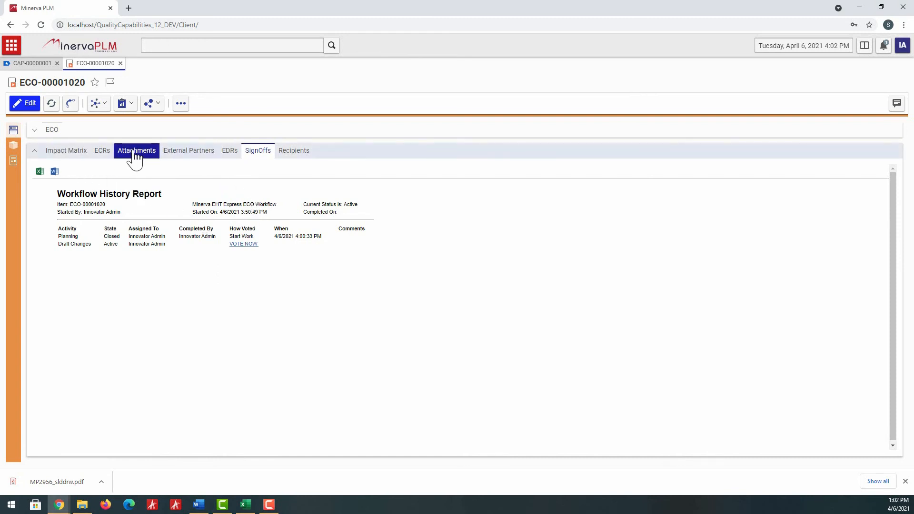
# Step: Open the new Gantry revision from the ECO's impact matrix and review its BOM and linked documents
pyautogui.click(72, 151)
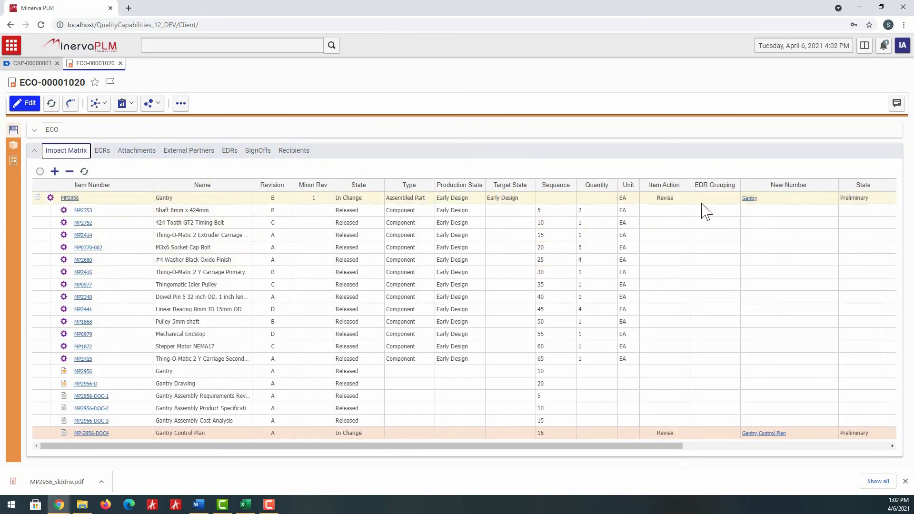
pyautogui.click(750, 199)
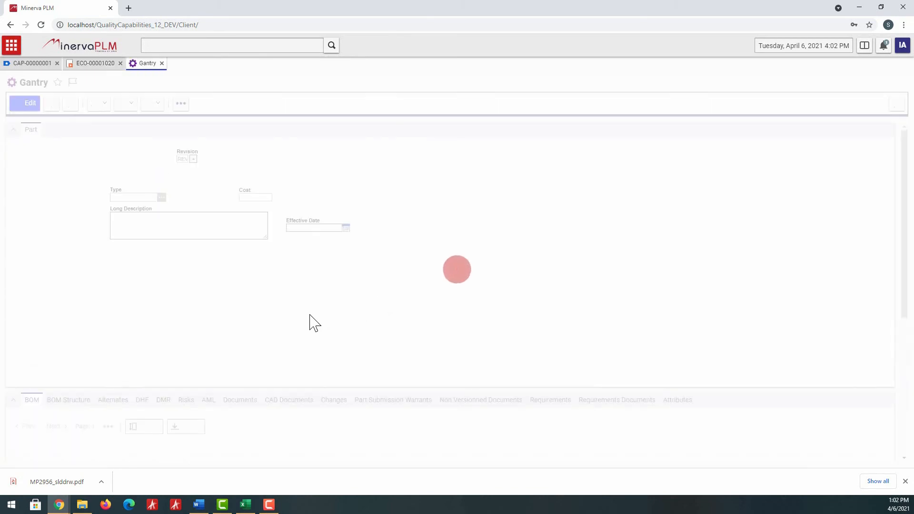
pyautogui.scroll(-5, 310, 323)
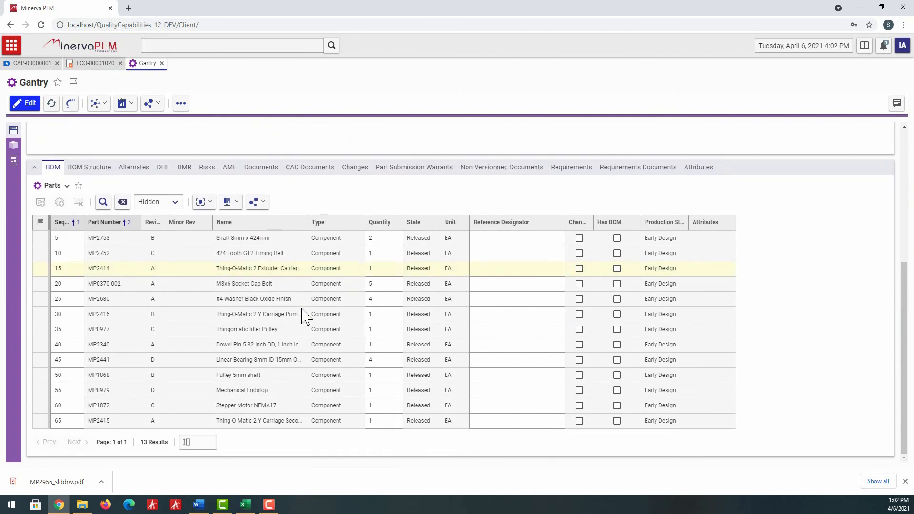
pyautogui.click(261, 167)
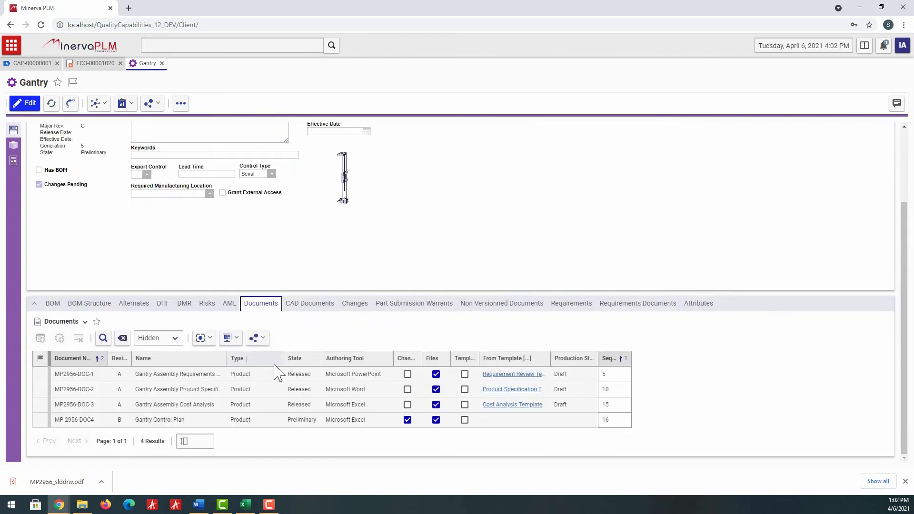
pyautogui.click(186, 418)
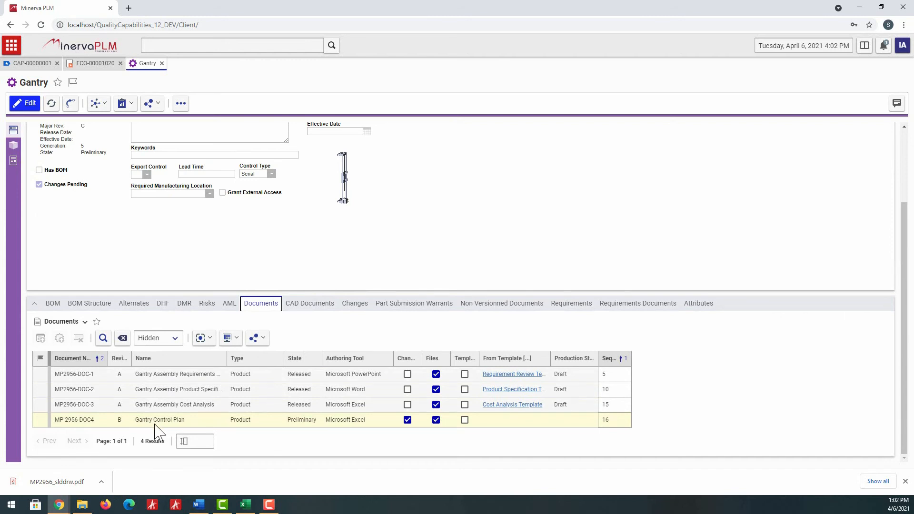
# Step: View the Streamlined-Control-Plan file of the revised Gantry, check its seating torque specification, and close the part
pyautogui.click(13, 161)
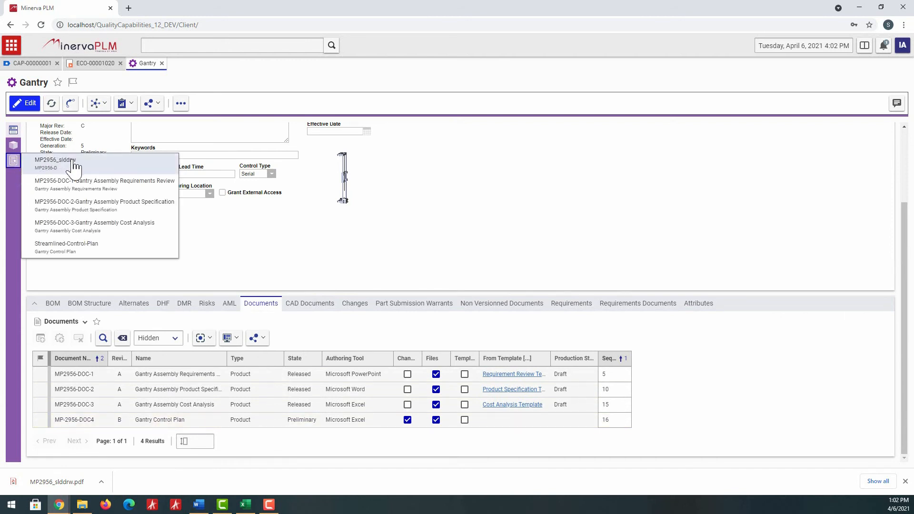
pyautogui.click(86, 247)
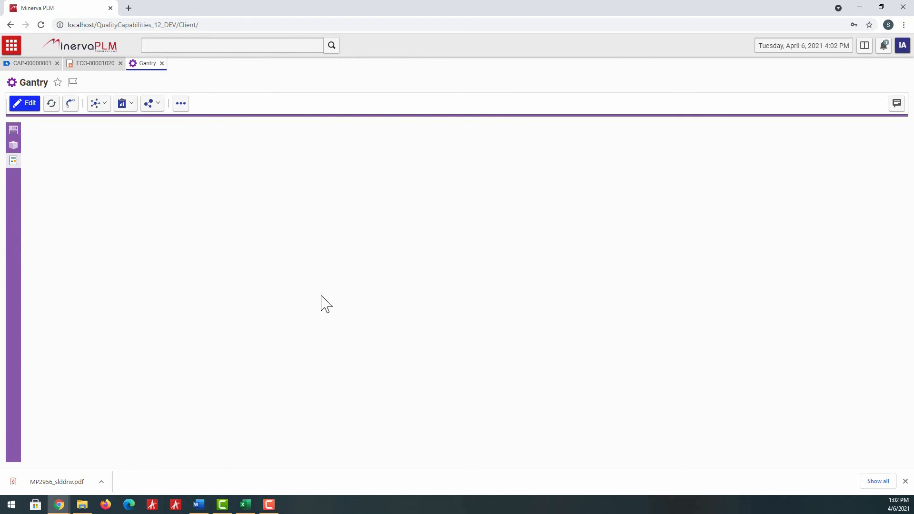
pyautogui.scroll(-3, 322, 304)
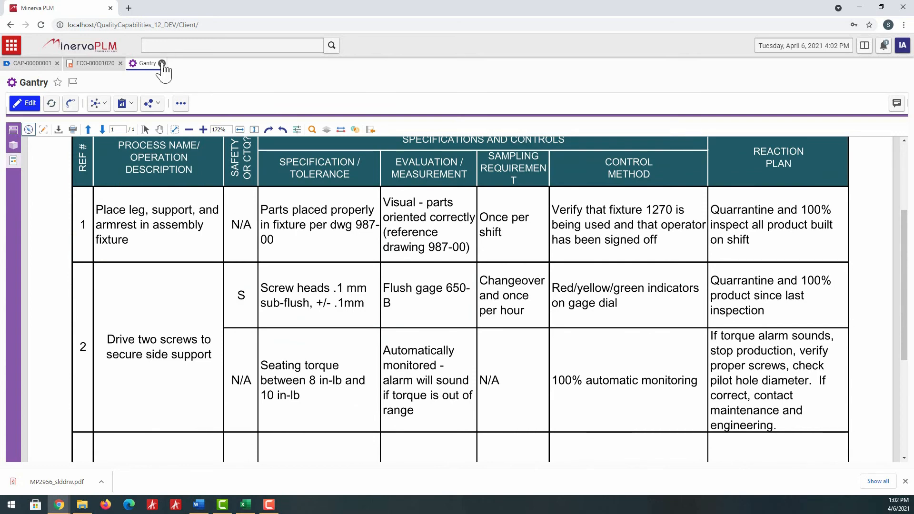
pyautogui.click(162, 63)
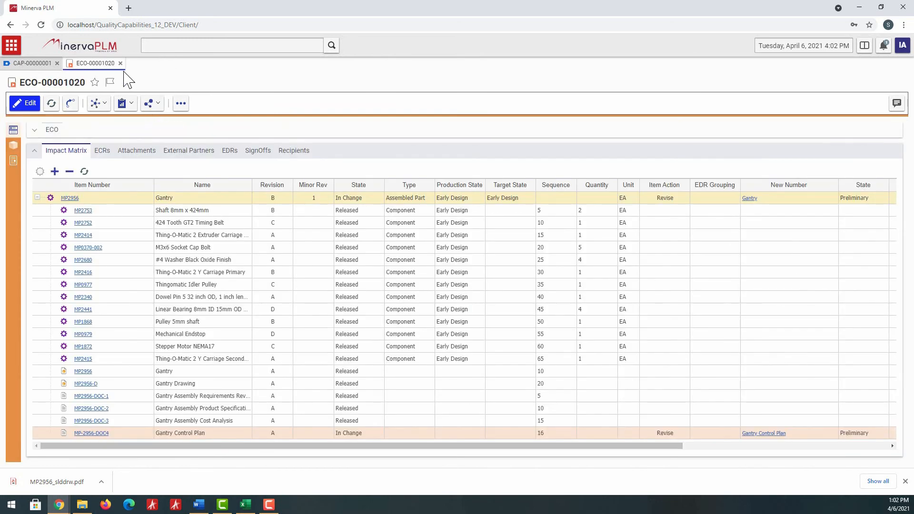
# Step: Complete the ECO's Draft Changes activity in its sign-offs with the vote Close Change, authenticating with the account password
pyautogui.click(259, 151)
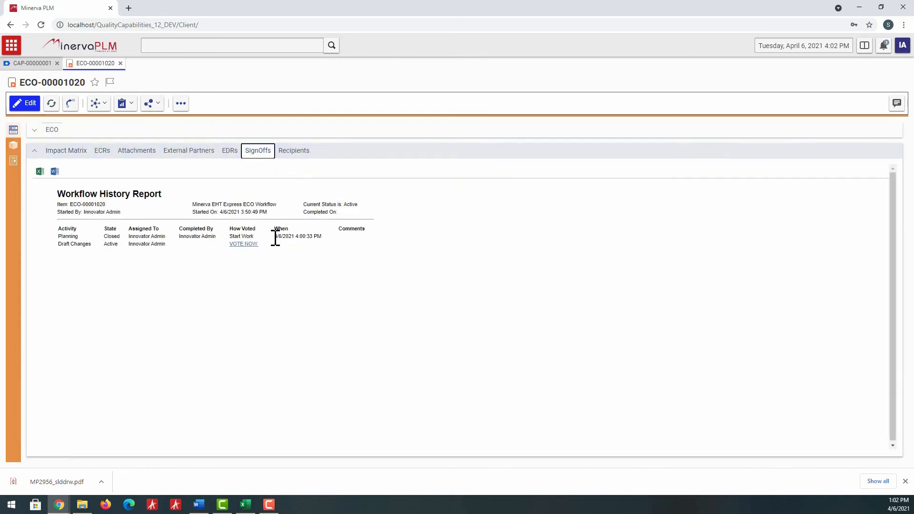
pyautogui.click(244, 245)
pyautogui.click(383, 310)
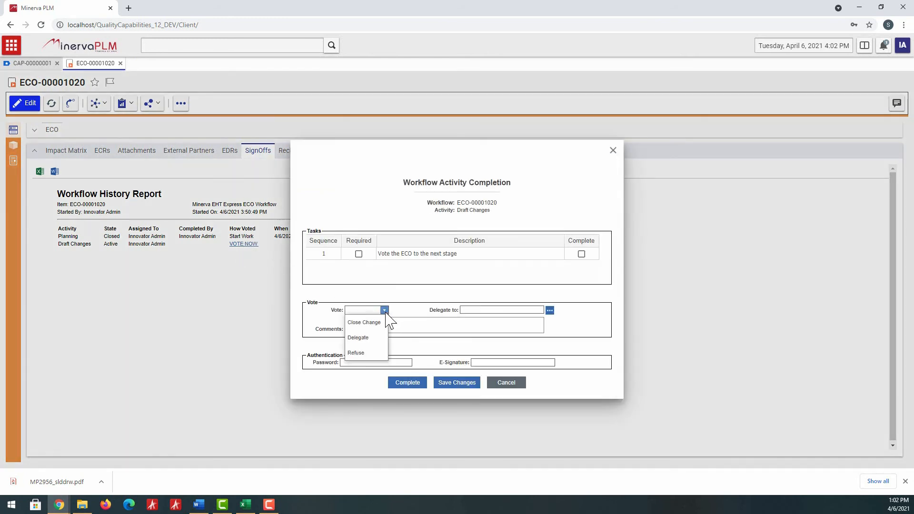
pyautogui.click(364, 322)
pyautogui.click(388, 362)
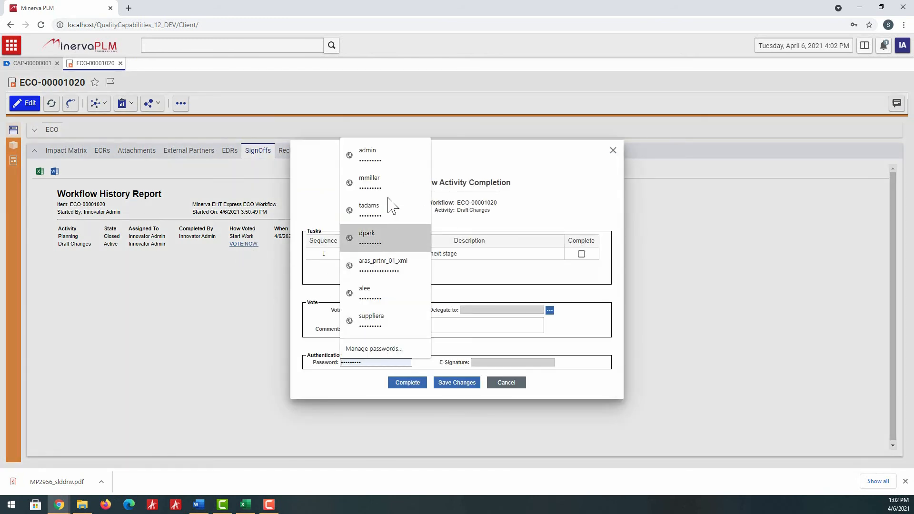
pyautogui.click(386, 168)
pyautogui.click(408, 383)
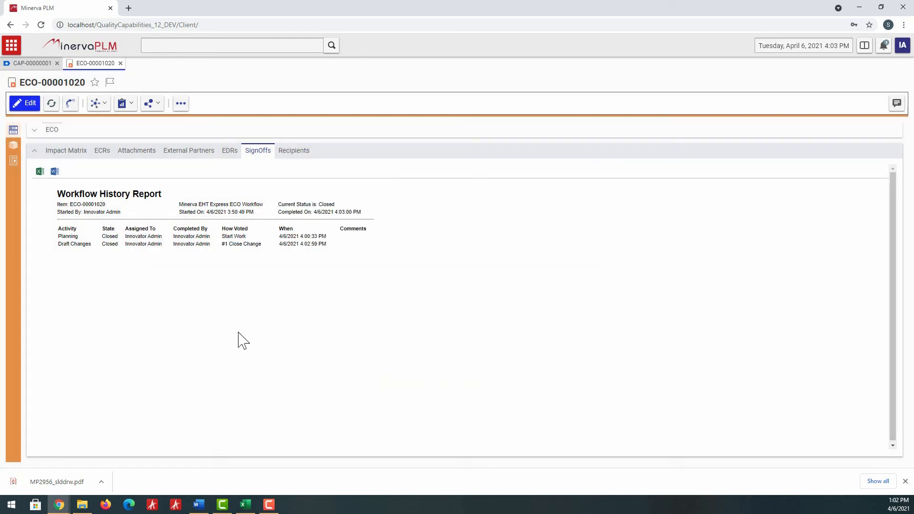
# Step: Review the states and revisions of the Gantry and its control plan in the impact matrix, check the ECO's header, and close the ECO
pyautogui.click(67, 152)
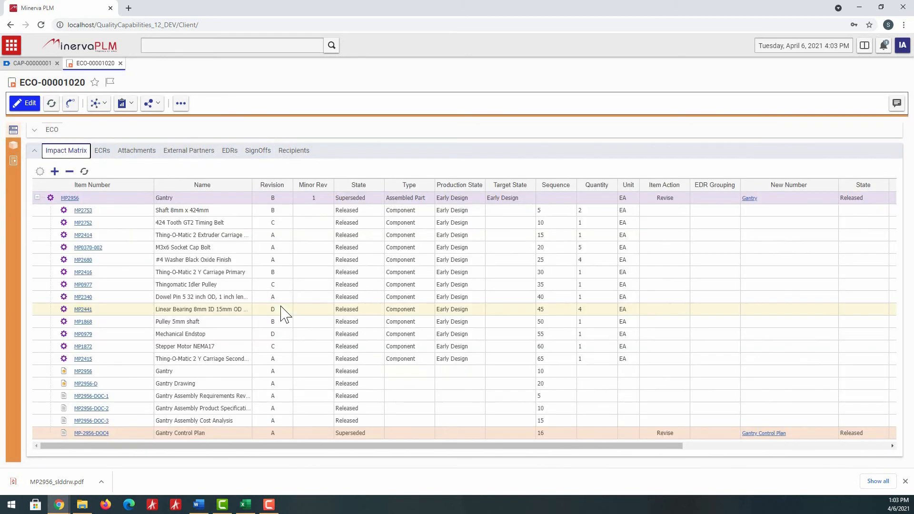
pyautogui.click(340, 199)
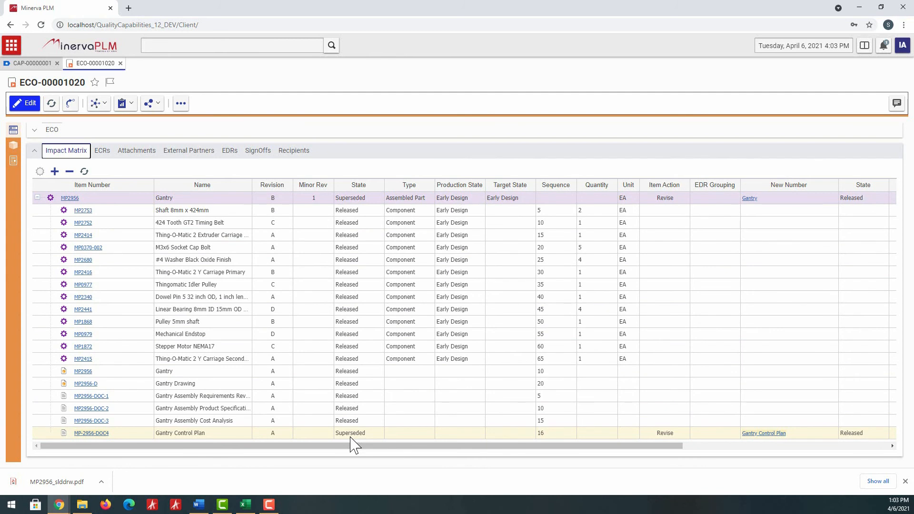
pyautogui.click(350, 435)
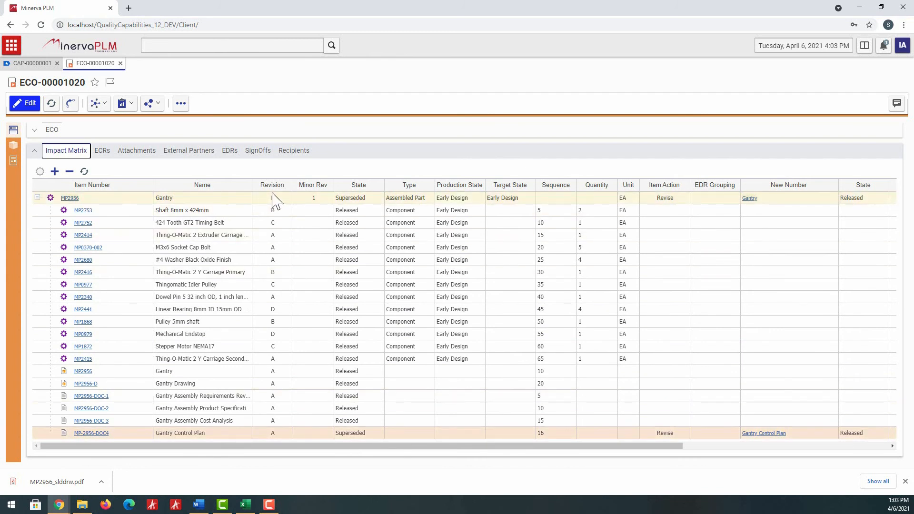
pyautogui.click(276, 200)
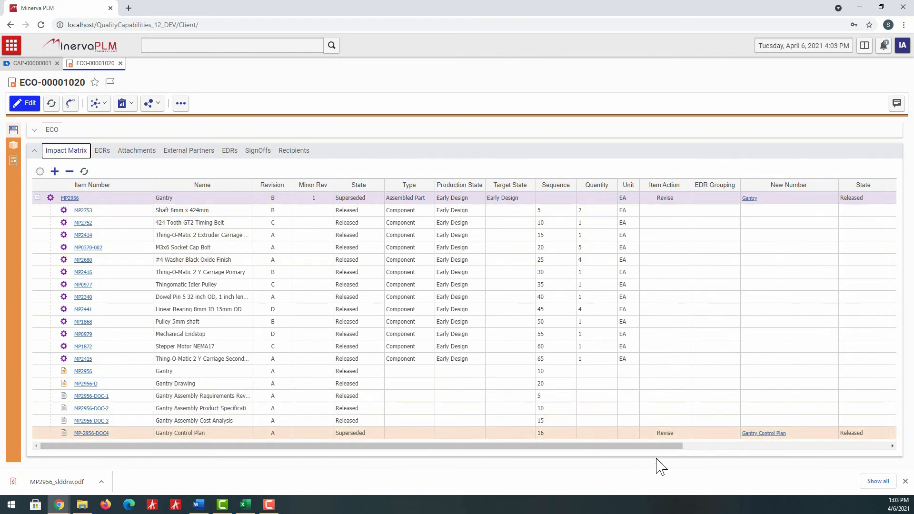
pyautogui.moveTo(661, 449); pyautogui.dragTo(754, 451)
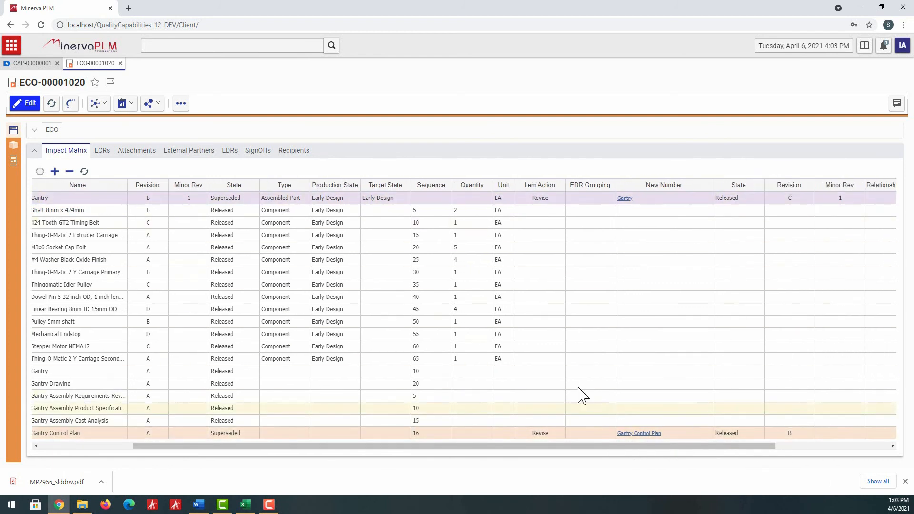
pyautogui.click(34, 130)
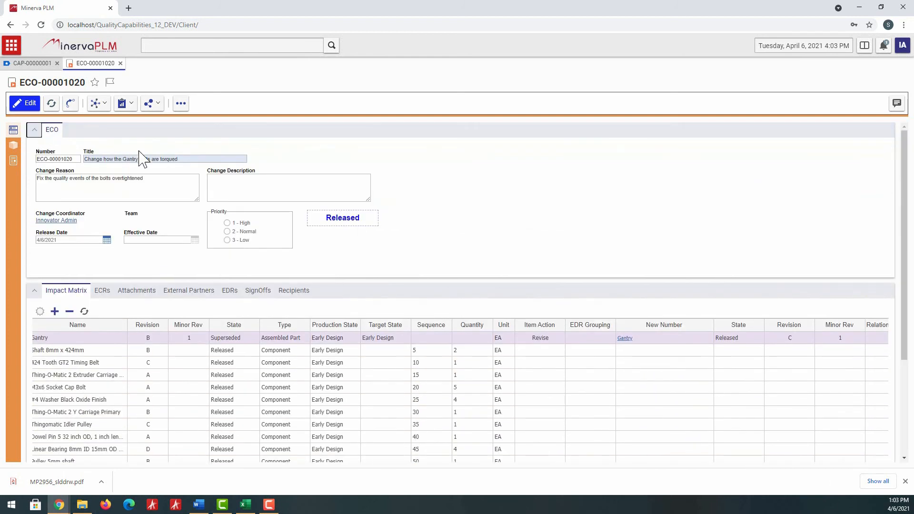
pyautogui.click(120, 63)
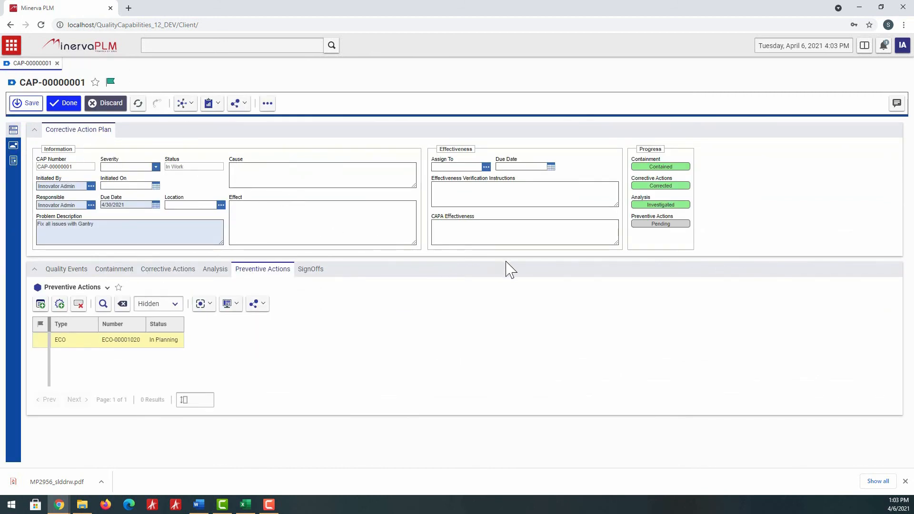
# Step: Cancel refreshing the corrective action plan to keep its unsaved changes, and save it and finish editing
pyautogui.click(138, 103)
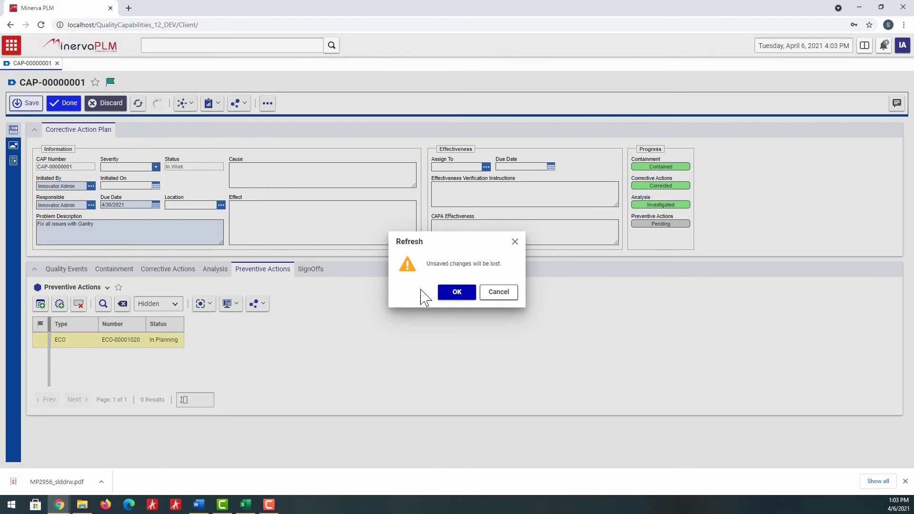
pyautogui.click(498, 292)
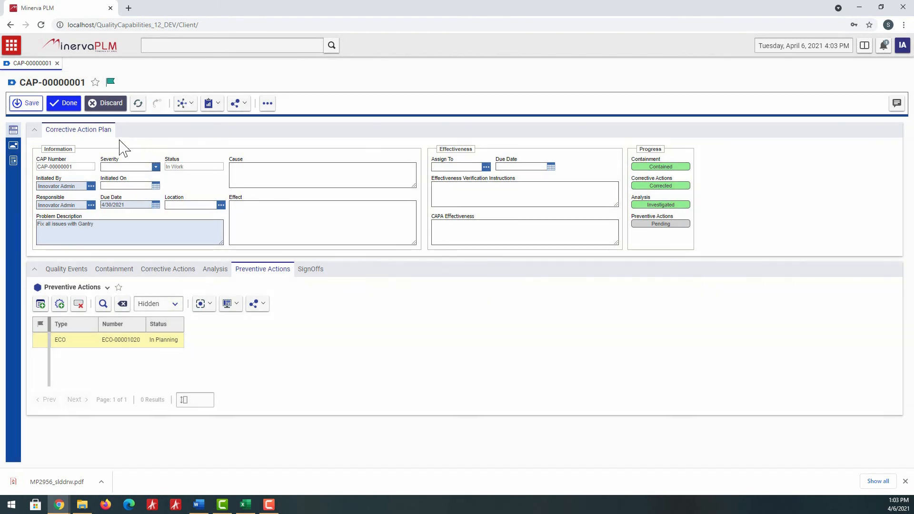
pyautogui.click(64, 104)
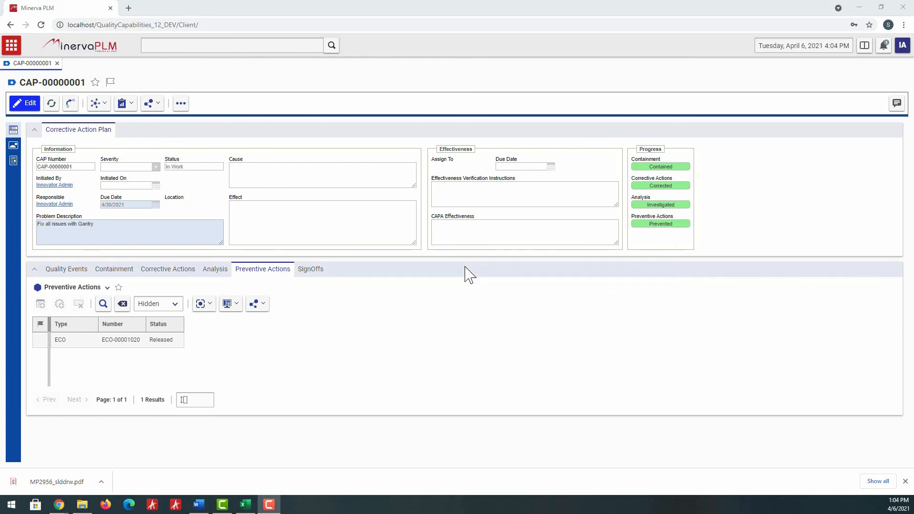
# Step: Edit the corrective action plan again and assign its effectiveness check by entering the responsible person's name
pyautogui.click(26, 103)
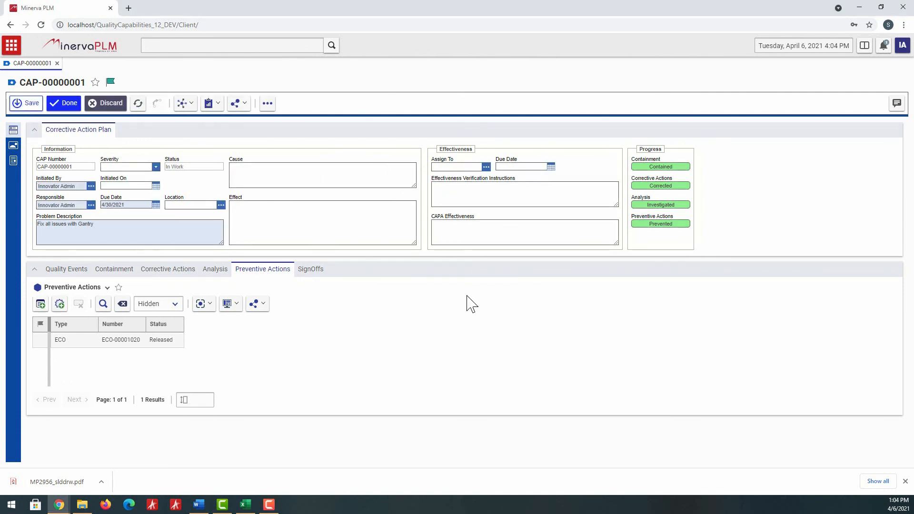
pyautogui.click(461, 166)
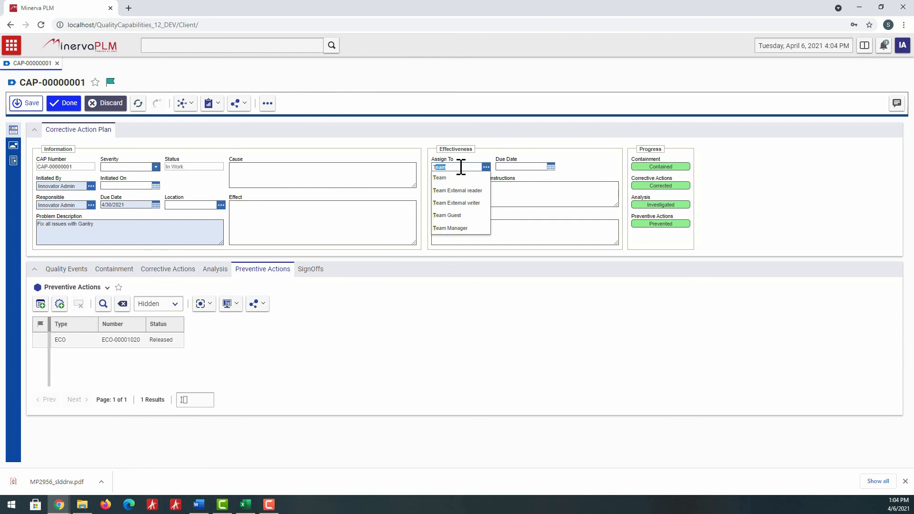
pyautogui.press('BackSpace')
pyautogui.write('An')
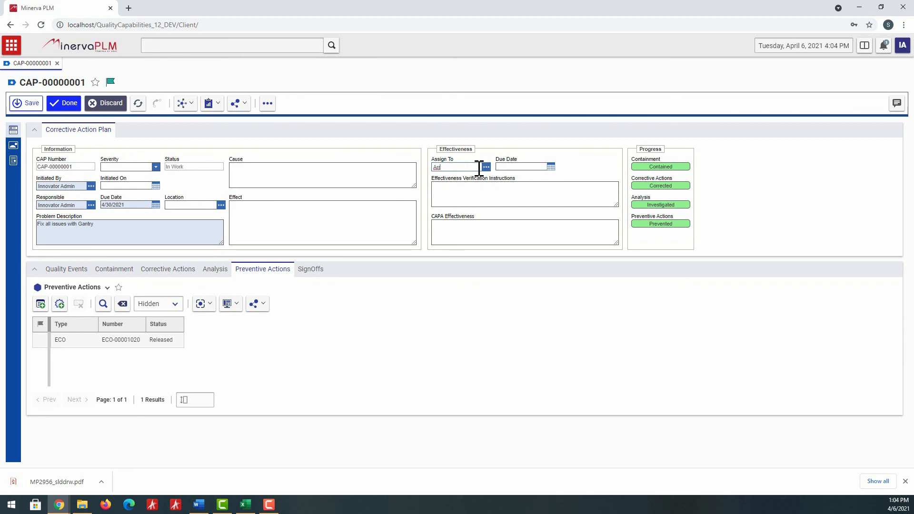
pyautogui.press('BackSpace')
pyautogui.press('BackSpace')
pyautogui.press('BackSpace')
pyautogui.write('Mik')
pyautogui.click(457, 177)
# Step: Set the due date of the effectiveness check to 7/31/2021
pyautogui.click(554, 169)
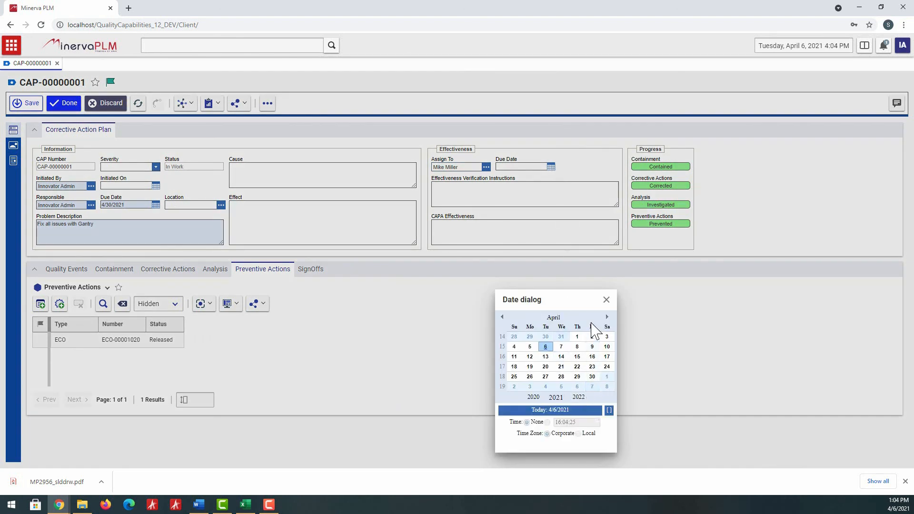
pyautogui.click(609, 317)
pyautogui.click(608, 318)
pyautogui.click(608, 318)
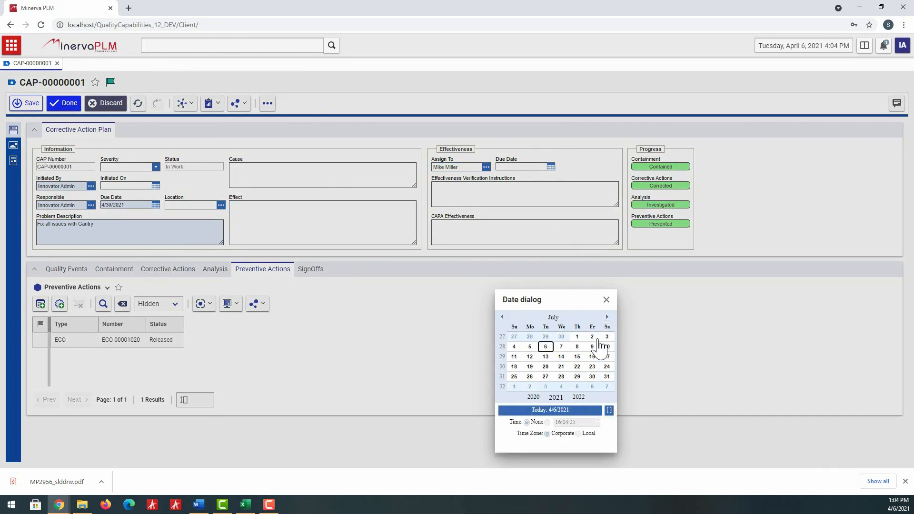
pyautogui.click(606, 376)
# Step: Enter the effectiveness verification instructions "Audit the mfg process to see the torque values", then save the corrective action plan and finish editing
pyautogui.click(485, 192)
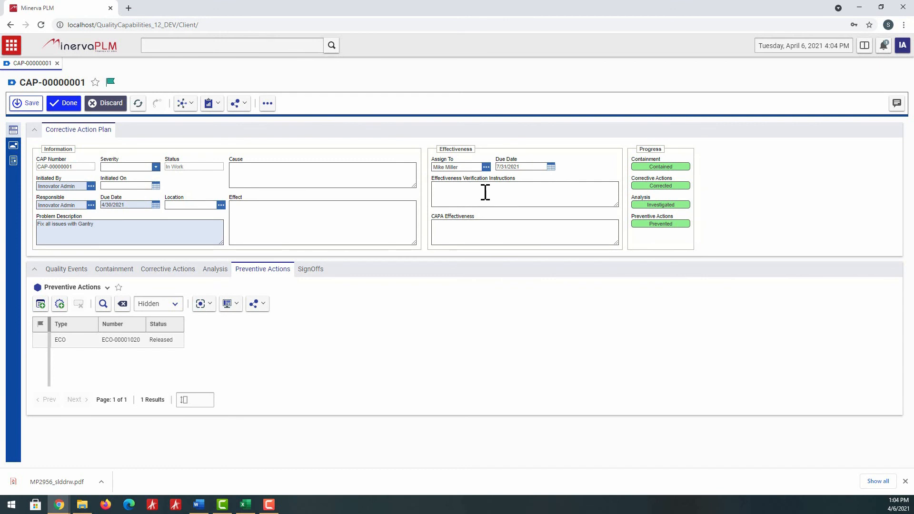
pyautogui.write('Audit the mfg process to see the toruqe values')
pyautogui.rightClick(517, 187)
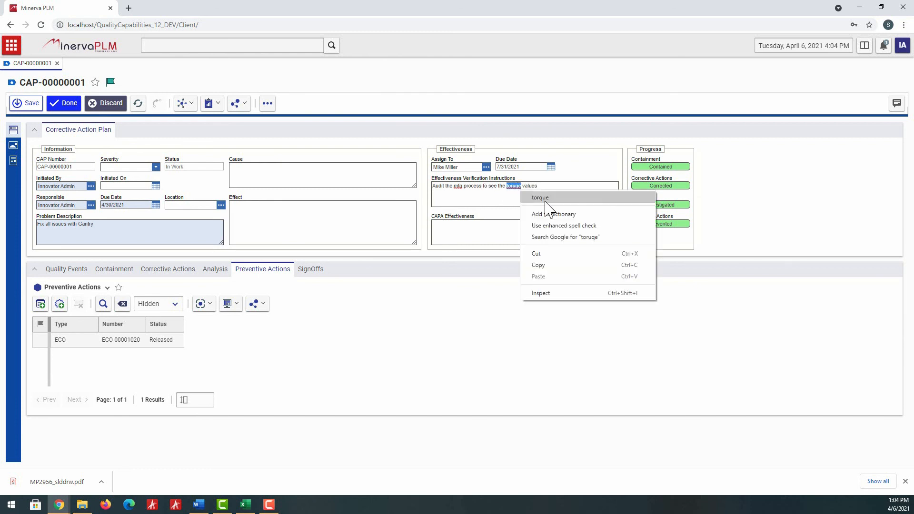
pyautogui.click(531, 198)
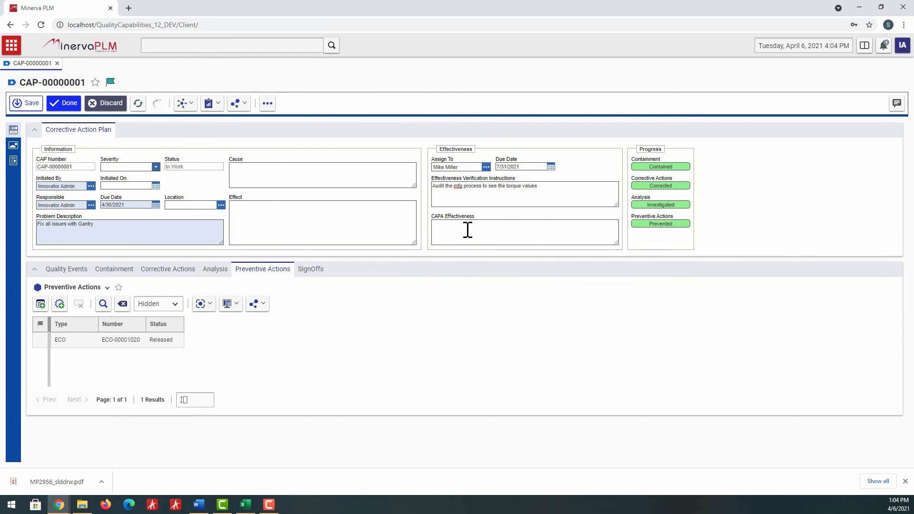
pyautogui.click(68, 103)
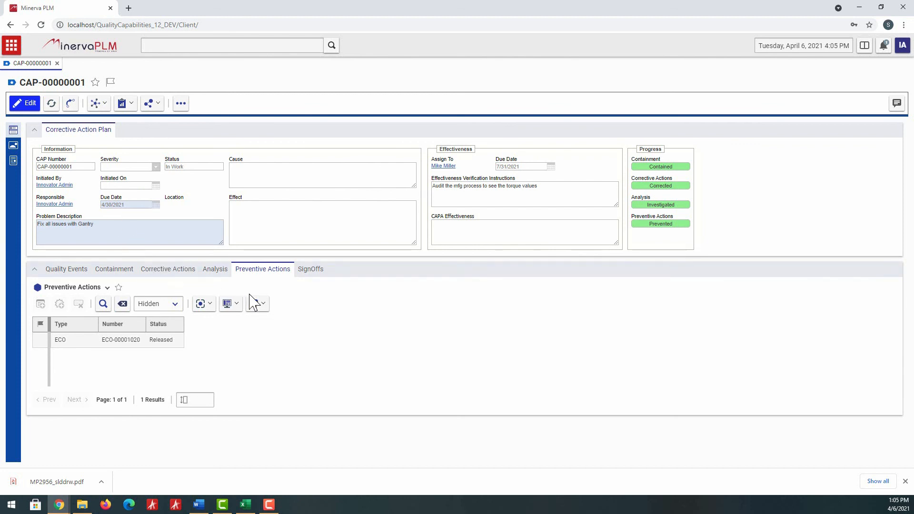
# Step: Complete the corrective action plan's In Work activity in its sign-offs with the vote Send to complete
pyautogui.click(305, 274)
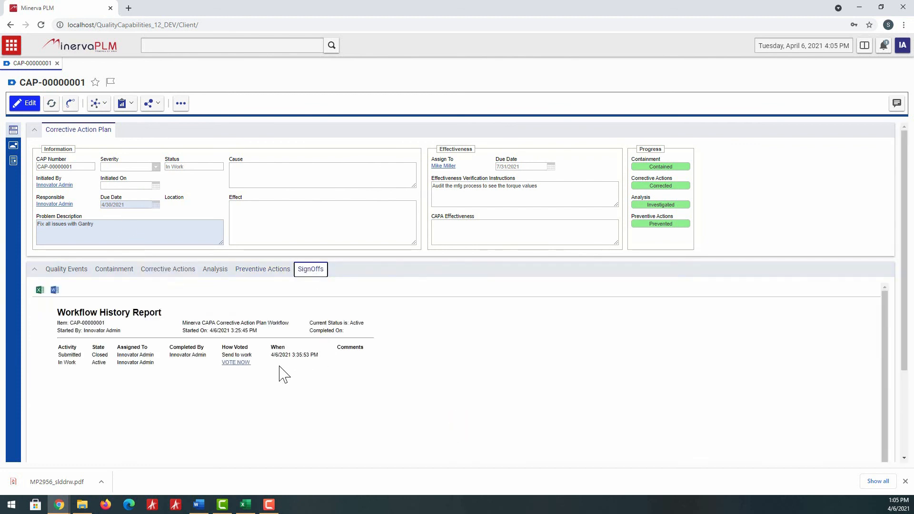
pyautogui.click(236, 363)
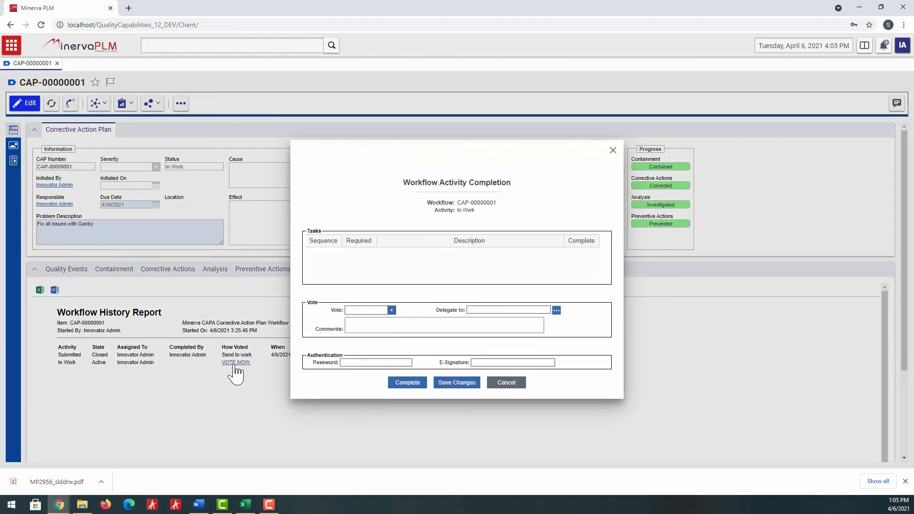
pyautogui.click(391, 311)
pyautogui.click(391, 322)
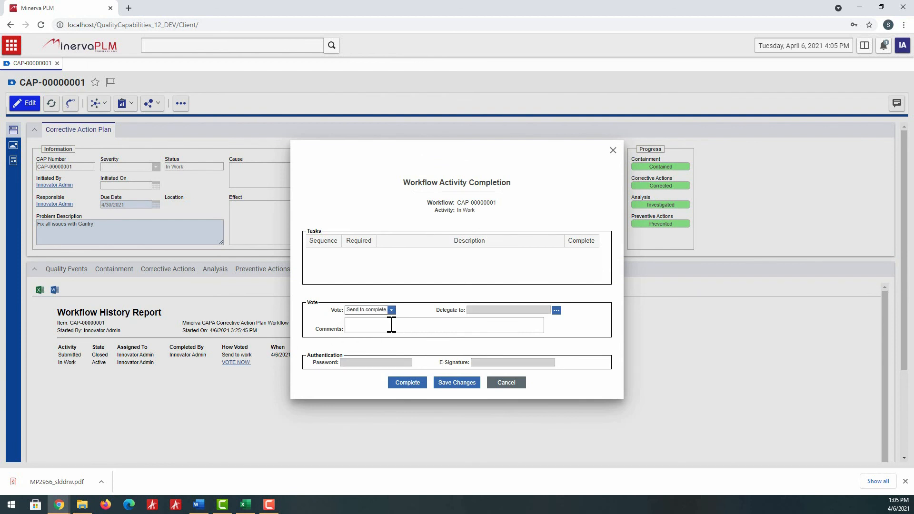
pyautogui.click(395, 387)
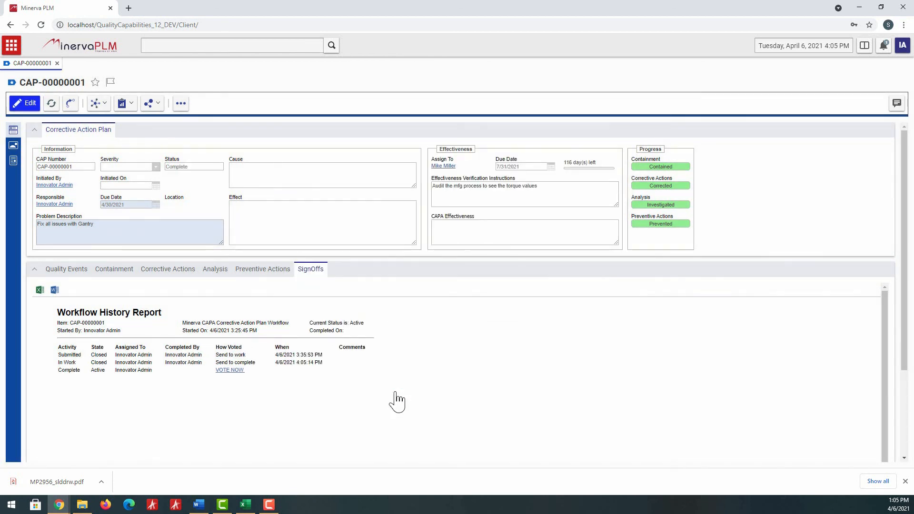
# Step: Open the voting form for the corrective action plan's Complete activity and show its vote choices
pyautogui.click(238, 372)
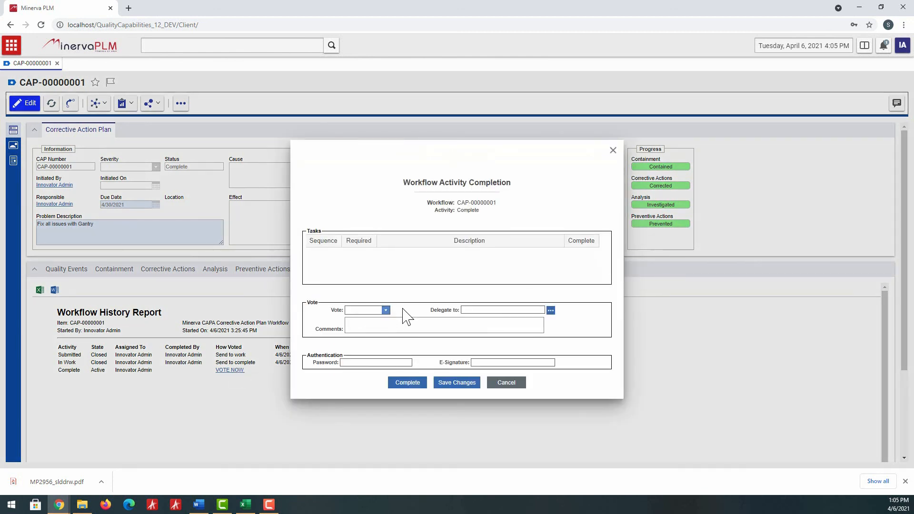
pyautogui.click(387, 311)
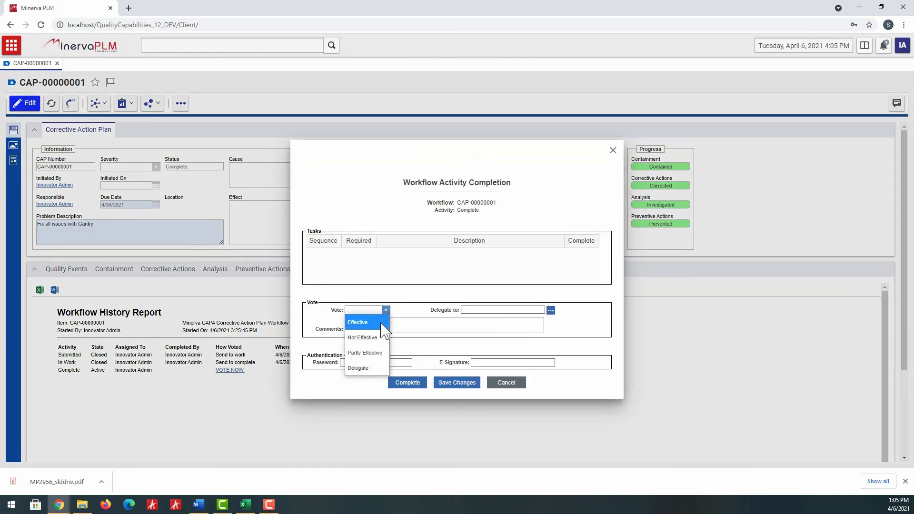